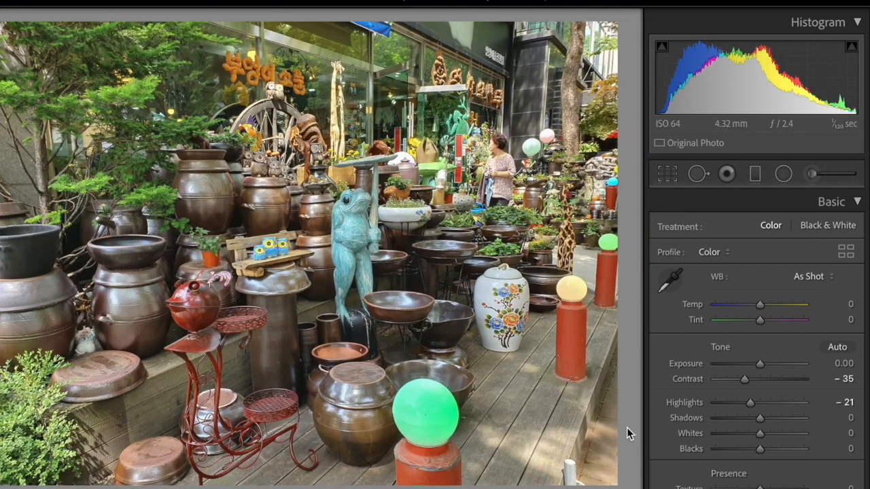
- Set Shadows to +62 on the pottery shop photo and copy its develop settings onto the rustic dining room photo
{"action": "left_click_drag", "start_coordinate": [760, 418], "coordinate": [786, 417]}
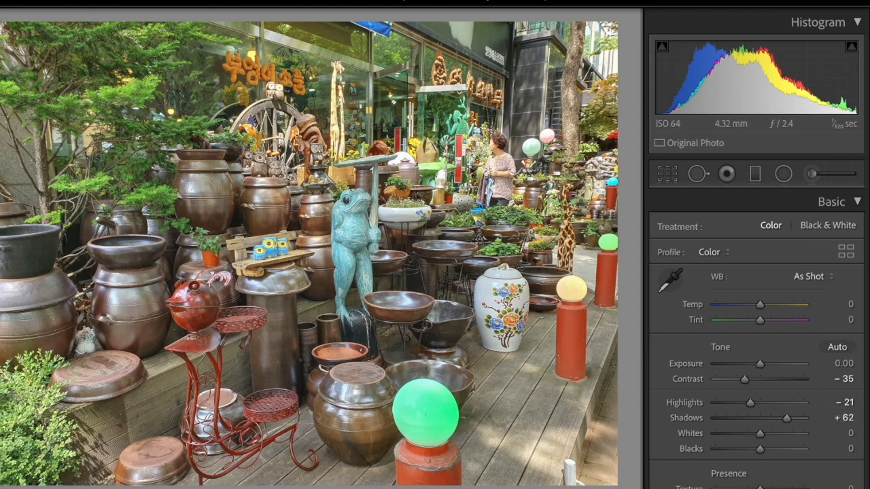
{"action": "key", "text": "ctrl+shift+c"}
{"action": "left_click", "coordinate": [577, 393]}
{"action": "key", "text": "Right"}
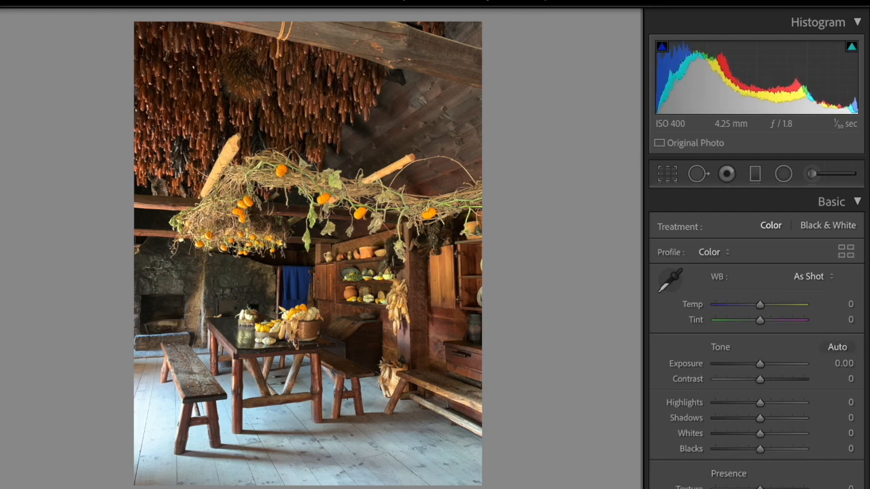
{"action": "key", "text": "ctrl+shift+v"}
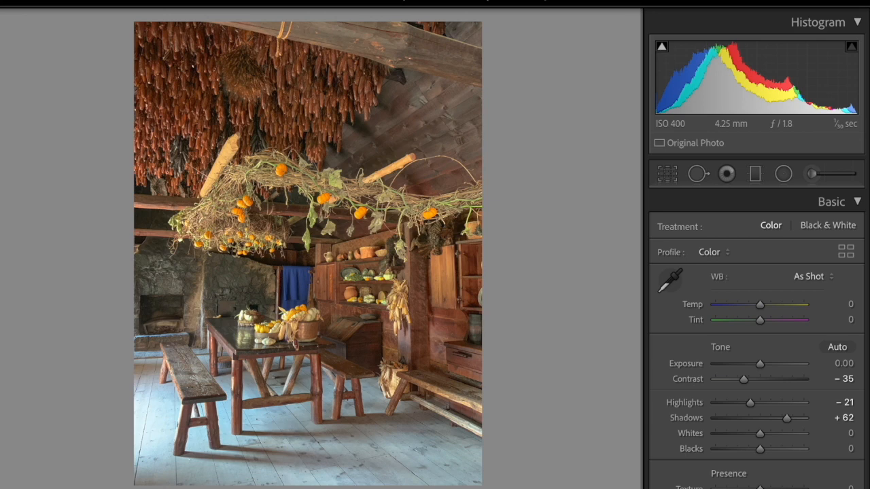
- Paste the copied settings onto the street photo and set its Blacks to +55
{"action": "key", "text": "Right"}
{"action": "key", "text": "ctrl+shift+v"}
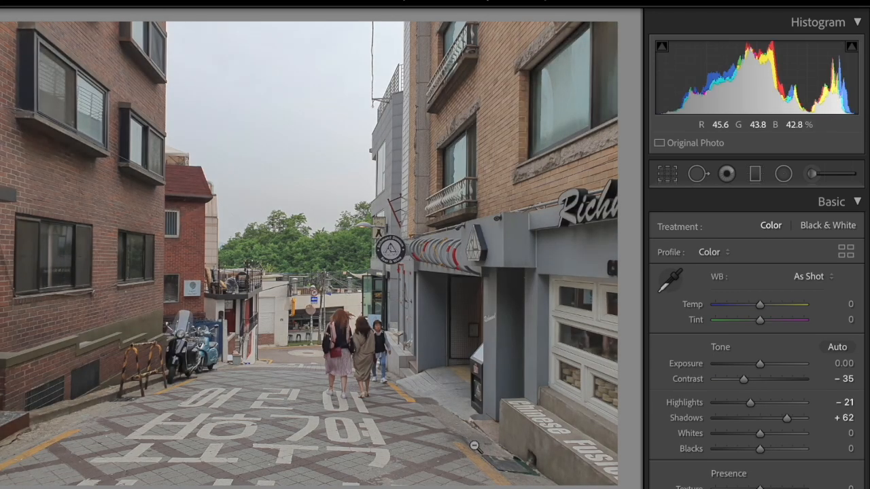
{"action": "left_click_drag", "start_coordinate": [761, 449], "coordinate": [786, 451]}
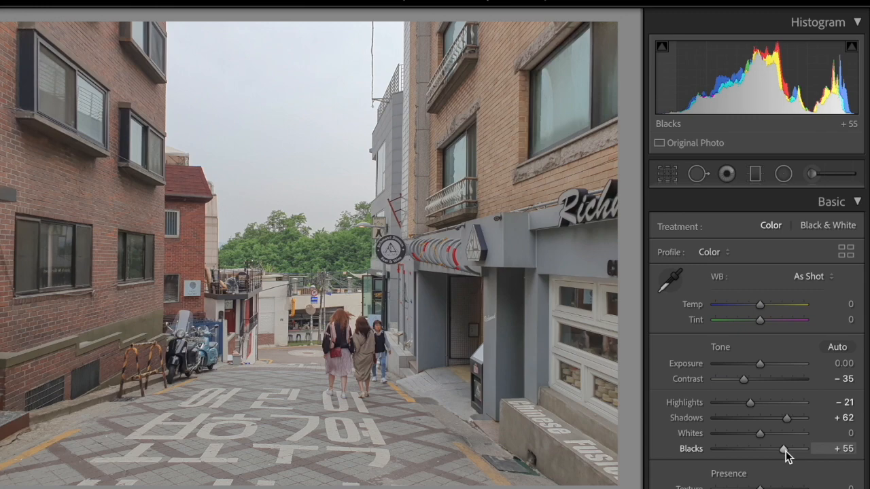
{"action": "left_click", "coordinate": [413, 378]}
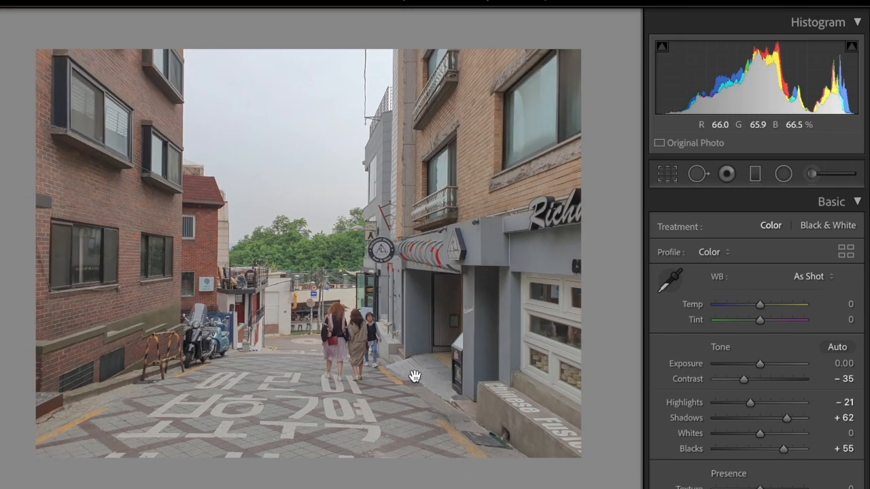
{"action": "left_click", "coordinate": [415, 376]}
- Copy the street photo's develop settings and paste them onto the fire truck photo
{"action": "key", "text": "super+shift+c"}
{"action": "left_click", "coordinate": [571, 390]}
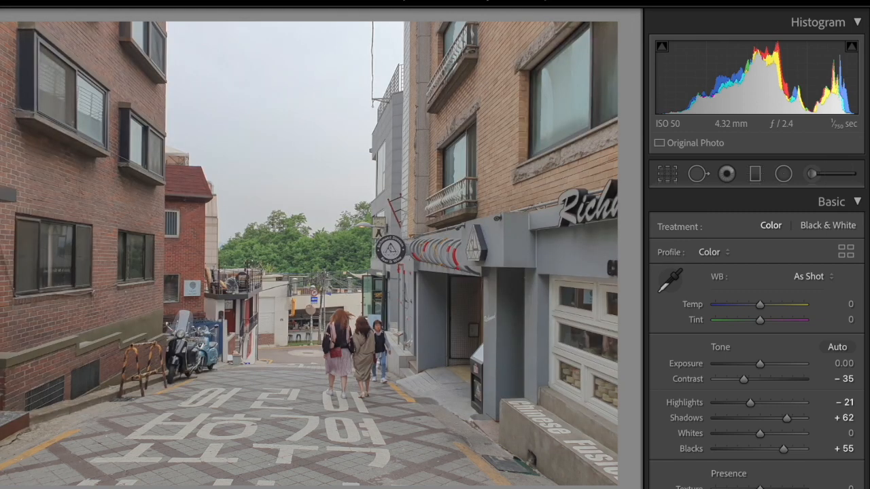
{"action": "key", "text": "Right"}
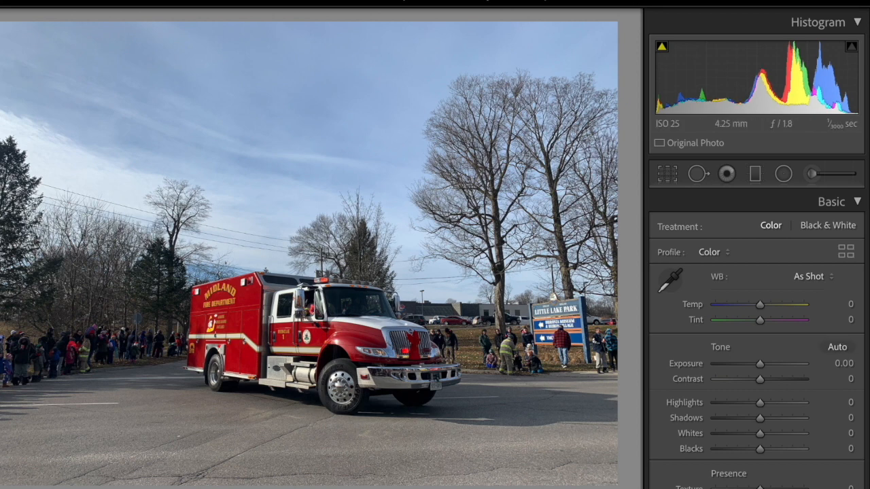
{"action": "key", "text": "ctrl+shift+v"}
- Adjust the fire truck photo's reds to Hue +11, Saturation +19 and Luminance +4
{"action": "scroll", "coordinate": [782, 408], "scroll_direction": "down", "scroll_amount": 10}
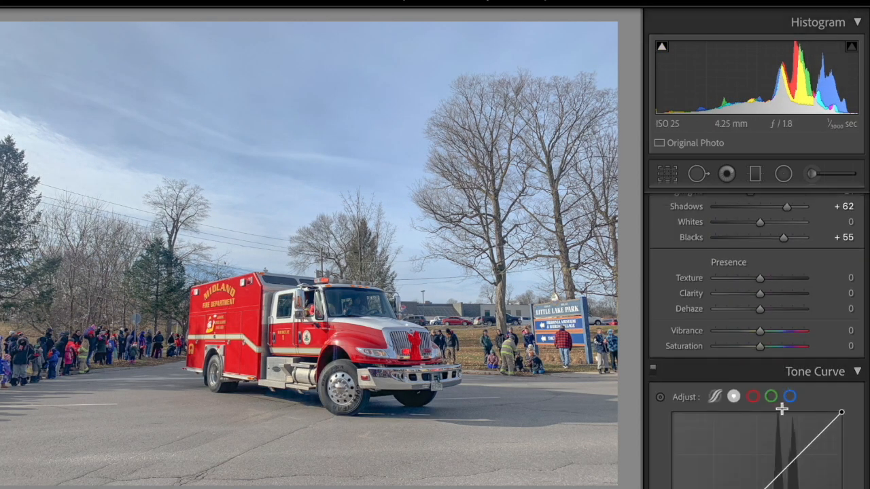
{"action": "left_click", "coordinate": [670, 383]}
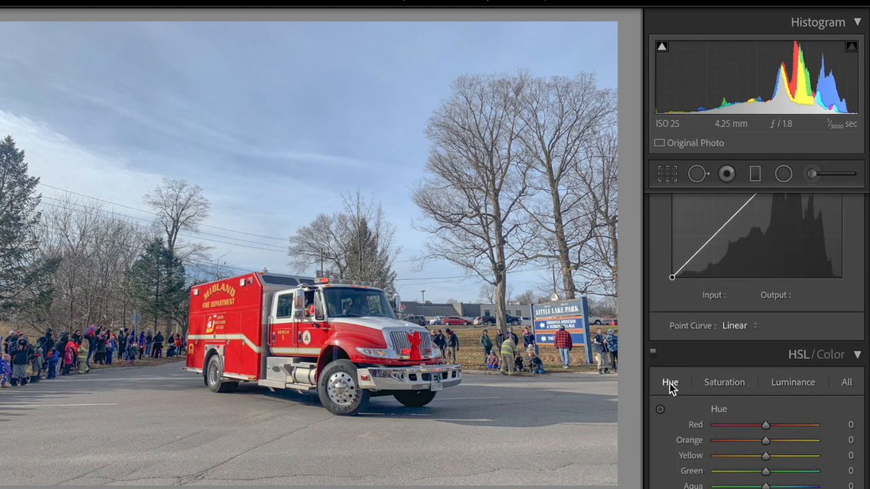
{"action": "scroll", "coordinate": [809, 412], "scroll_direction": "down", "scroll_amount": 1}
{"action": "scroll", "coordinate": [809, 413], "scroll_direction": "down", "scroll_amount": 2}
{"action": "mouse_move", "coordinate": [767, 397]}
{"action": "left_mouse_down"}
{"action": "mouse_move", "coordinate": [784, 399]}
{"action": "mouse_move", "coordinate": [769, 399]}
{"action": "left_mouse_up"}
{"action": "left_click", "coordinate": [728, 354]}
{"action": "left_click", "coordinate": [790, 355]}
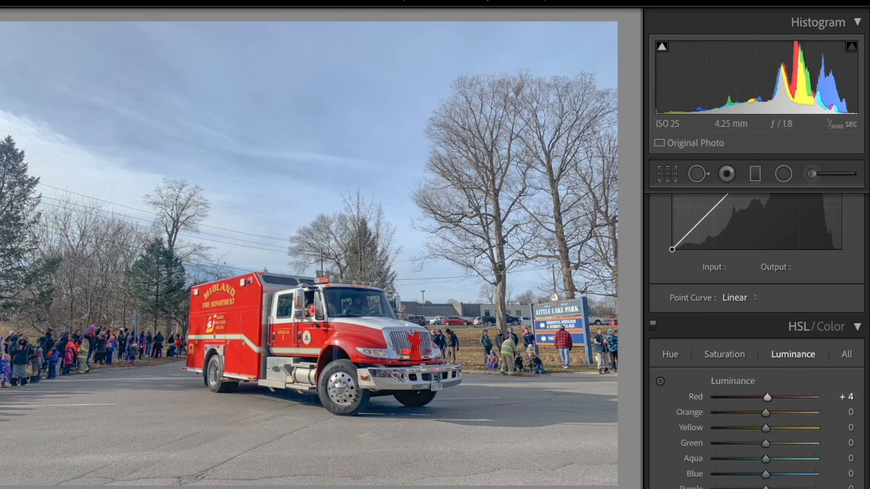
- Copy the fire truck photo's develop settings and paste them onto the autumn picnic table photo
{"action": "key", "text": "ctrl+shift+c"}
{"action": "left_click", "coordinate": [564, 390]}
{"action": "key", "text": "Right"}
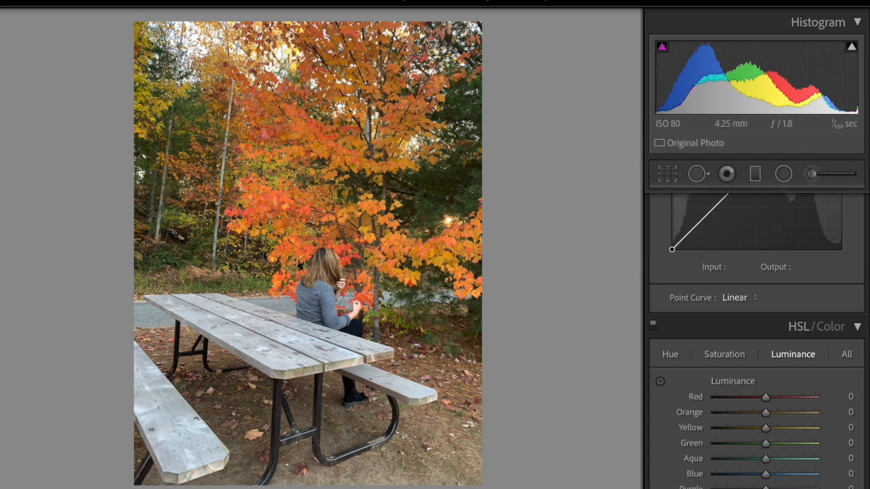
{"action": "left_click_drag", "start_coordinate": [766, 398], "coordinate": [767, 398]}
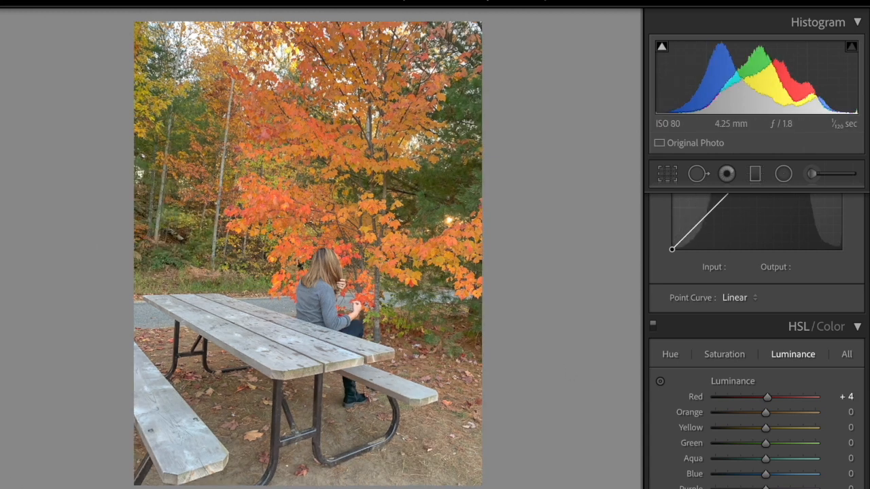
- Adjust the autumn photo's oranges to Hue −6, Saturation −6 and Luminance +5, and compare before and after
{"action": "left_click", "coordinate": [683, 354]}
{"action": "scroll", "coordinate": [729, 422], "scroll_direction": "down", "scroll_amount": 2}
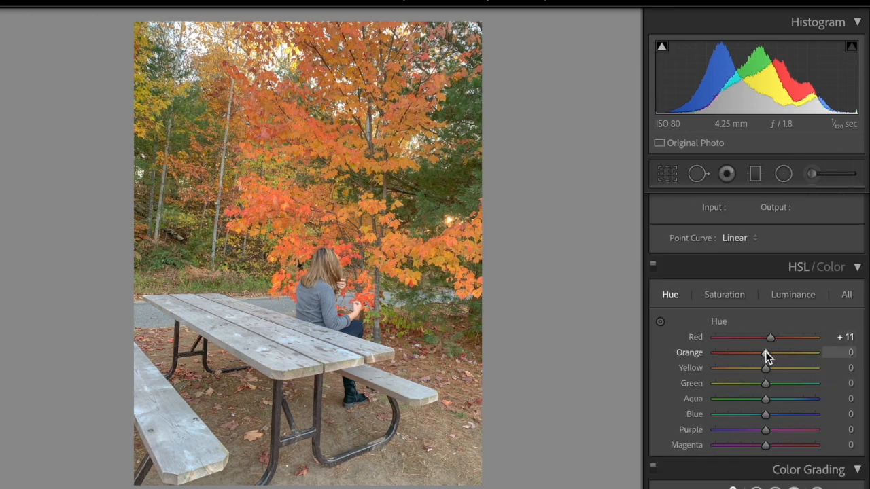
{"action": "left_click_drag", "start_coordinate": [765, 352], "coordinate": [762, 352]}
{"action": "left_click", "coordinate": [732, 292]}
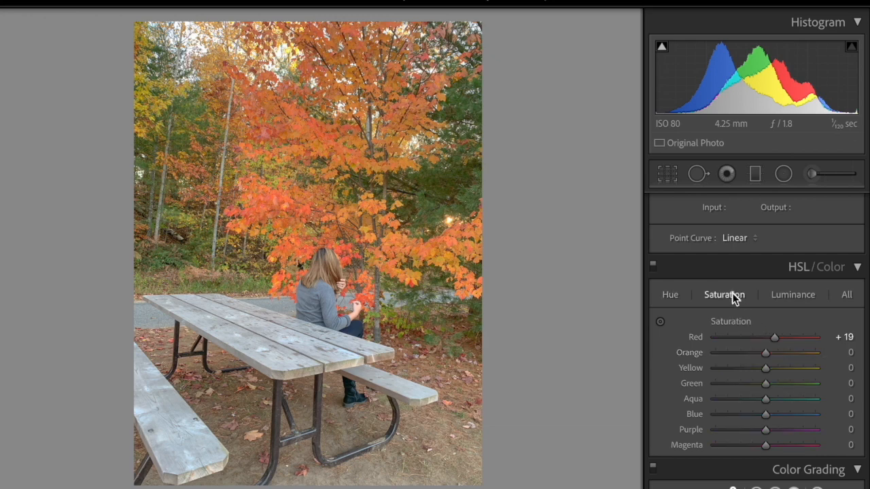
{"action": "mouse_move", "coordinate": [764, 353]}
{"action": "left_mouse_down"}
{"action": "mouse_move", "coordinate": [748, 356]}
{"action": "mouse_move", "coordinate": [768, 353]}
{"action": "left_mouse_up"}
{"action": "left_click", "coordinate": [791, 297]}
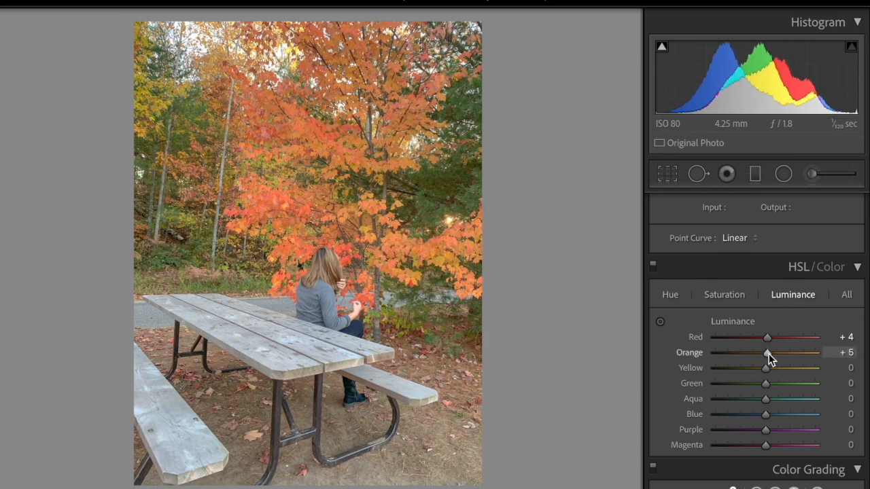
{"action": "key", "text": "backslash"}
{"action": "key", "text": "backslash"}
- Adjust the autumn photo's greens to Hue −11, Saturation −36 and Luminance −15, and compare before and after
{"action": "left_click_drag", "start_coordinate": [763, 383], "coordinate": [758, 382]}
{"action": "left_click", "coordinate": [667, 297]}
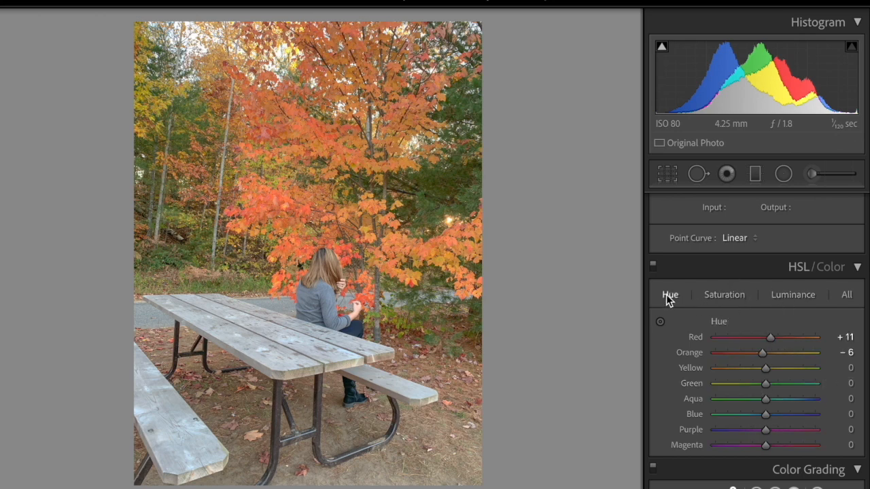
{"action": "left_click", "coordinate": [729, 295]}
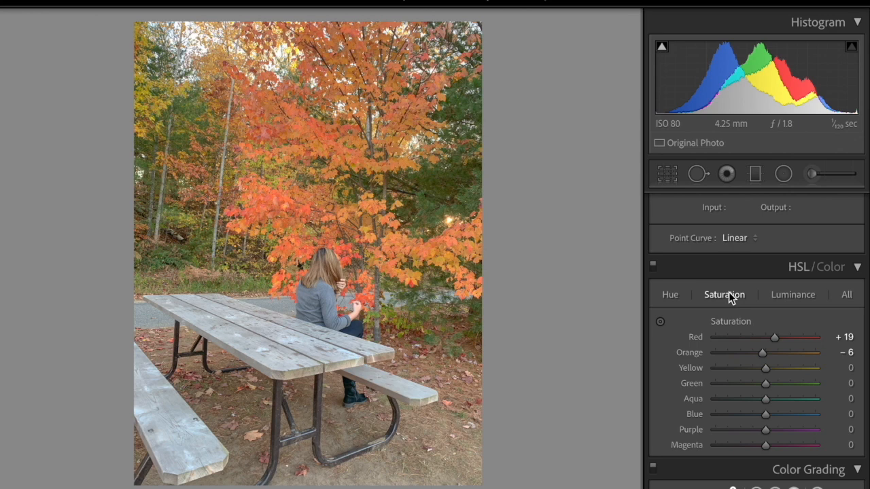
{"action": "mouse_move", "coordinate": [765, 385]}
{"action": "left_mouse_down"}
{"action": "mouse_move", "coordinate": [725, 388]}
{"action": "mouse_move", "coordinate": [760, 383]}
{"action": "left_mouse_up"}
{"action": "left_click", "coordinate": [670, 295]}
{"action": "left_click", "coordinate": [793, 296]}
{"action": "key", "text": "backslash"}
{"action": "key", "text": "backslash"}
- Copy the autumn photo's develop settings onto the covered porch photo and the plush toy photo
{"action": "key", "text": "super+shift+c"}
{"action": "left_click", "coordinate": [570, 390]}
{"action": "key", "text": "Right"}
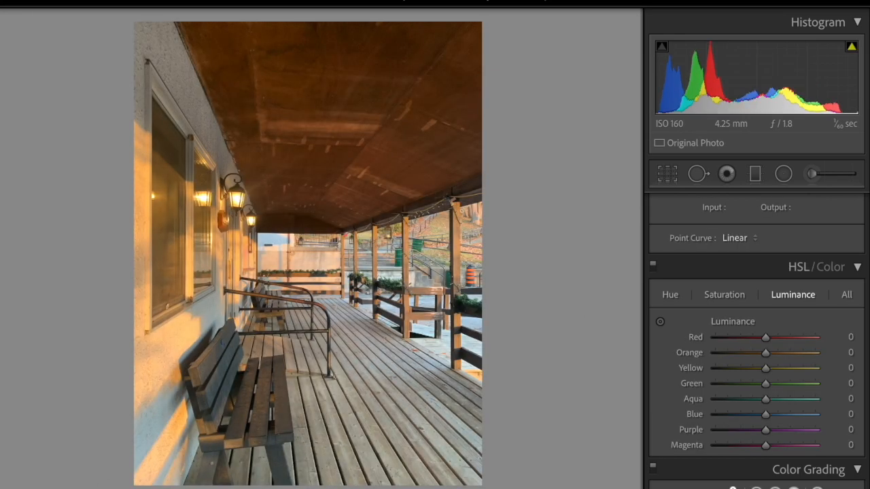
{"action": "key", "text": "super+shift+v"}
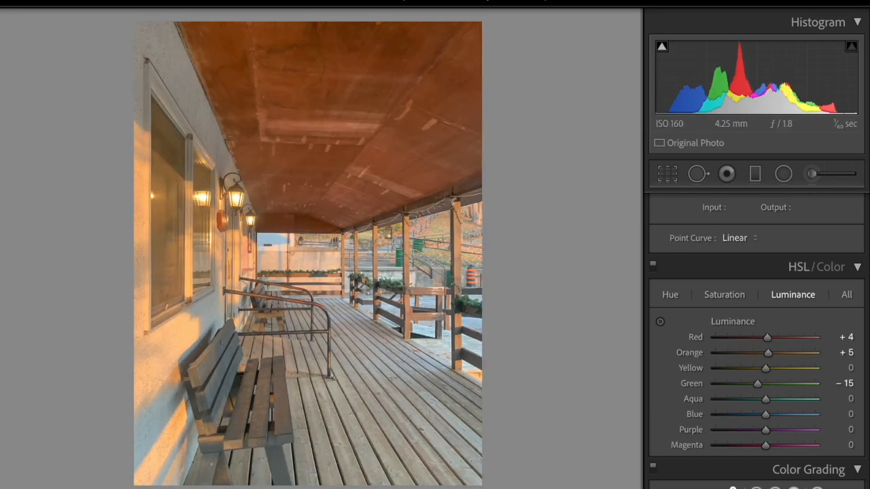
{"action": "key", "text": "Right"}
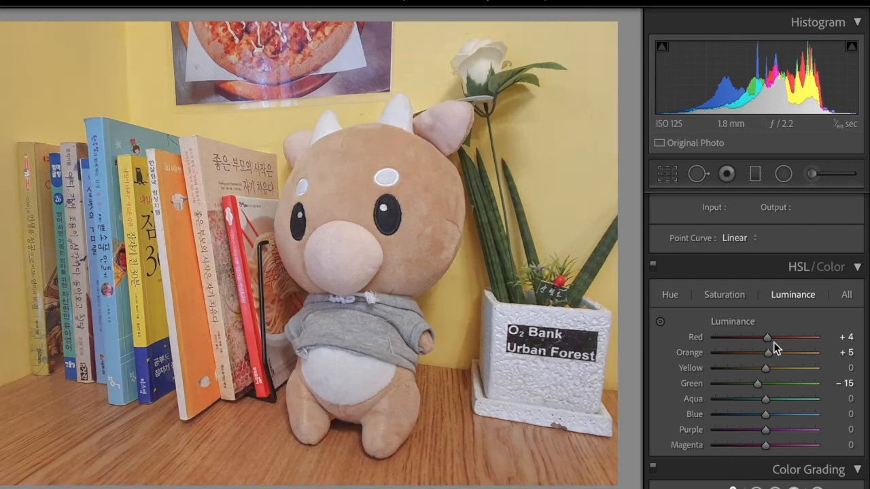
- Adjust the plush toy photo's yellows to Hue −8, Saturation −32 and Luminance +18, and compare before and after
{"action": "left_click", "coordinate": [671, 294]}
{"action": "left_click_drag", "start_coordinate": [766, 368], "coordinate": [749, 370]}
{"action": "left_click", "coordinate": [724, 294]}
{"action": "left_click", "coordinate": [788, 296]}
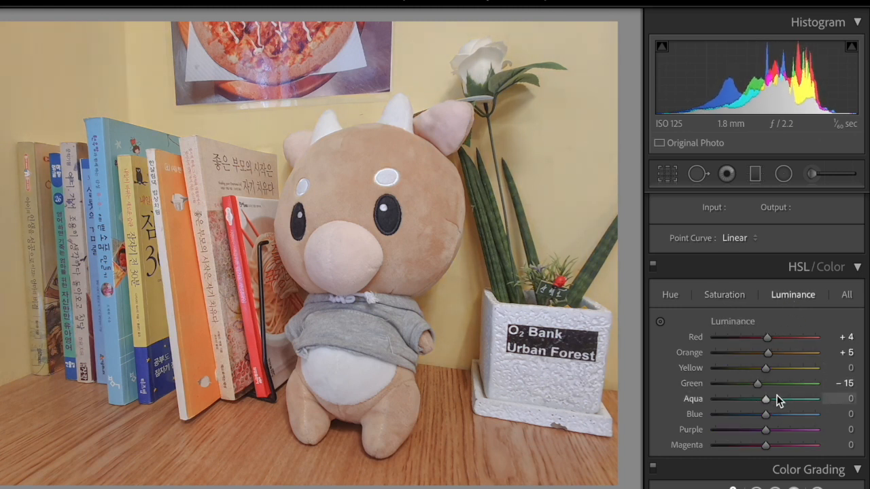
{"action": "left_click_drag", "start_coordinate": [765, 368], "coordinate": [773, 369]}
{"action": "key", "text": "backslash"}
{"action": "key", "text": "backslash"}
- Copy the plush toy photo's develop settings and paste them onto the white hydrangea photo
{"action": "key", "text": "ctrl+shift+c"}
{"action": "left_click", "coordinate": [561, 388]}
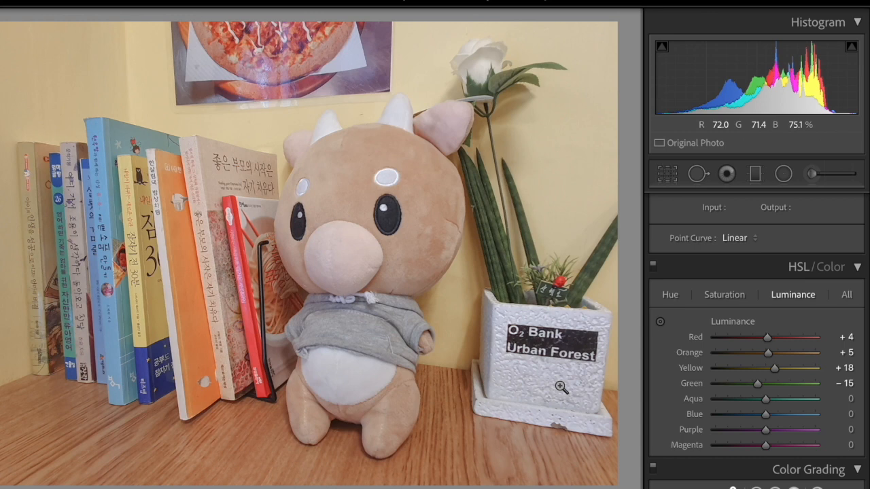
{"action": "key", "text": "super+shift+c"}
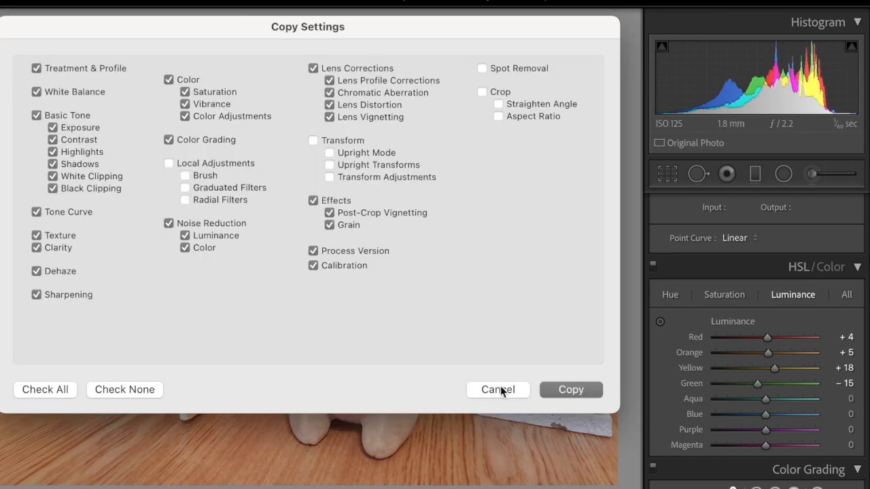
{"action": "left_click", "coordinate": [570, 391]}
{"action": "key", "text": "Right"}
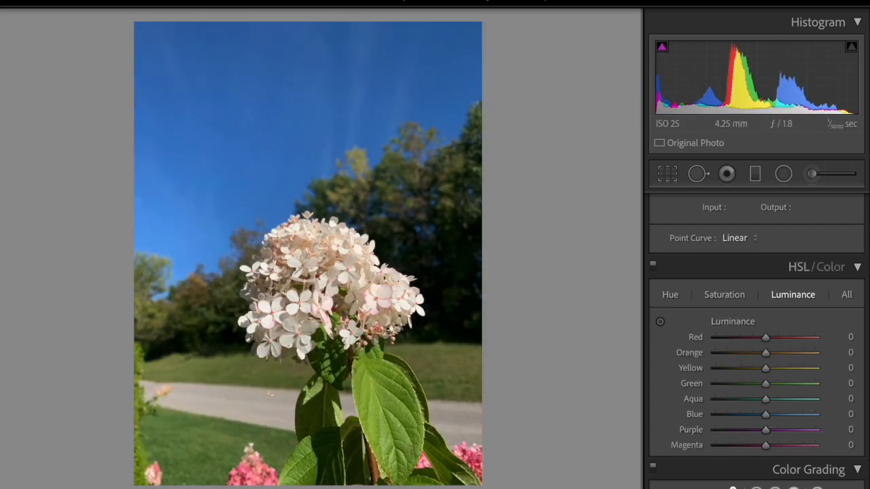
{"action": "key", "text": "super+shift+v"}
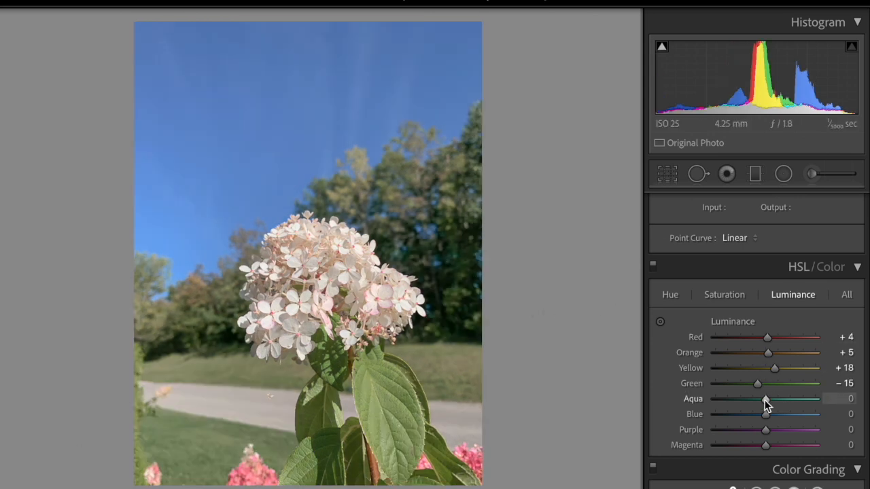
- Adjust the hydrangea photo's blues to Hue +25, Saturation −22 and Luminance −32, and compare before and after
{"action": "left_click", "coordinate": [674, 299]}
{"action": "left_click_drag", "start_coordinate": [765, 414], "coordinate": [777, 415]}
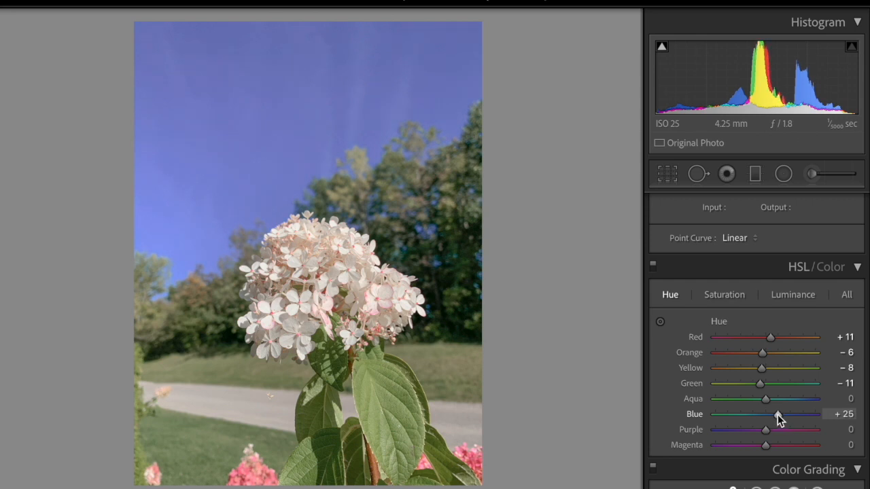
{"action": "left_click", "coordinate": [725, 295]}
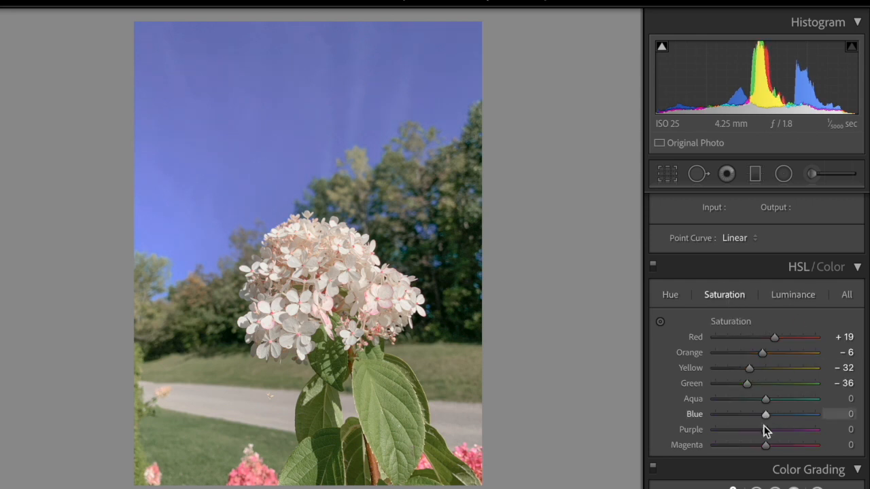
{"action": "left_click_drag", "start_coordinate": [765, 415], "coordinate": [753, 415]}
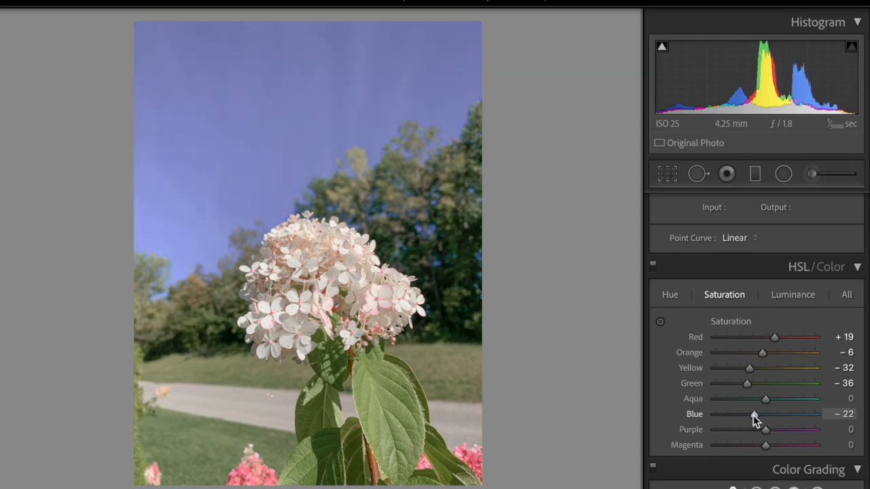
{"action": "left_click", "coordinate": [799, 295]}
{"action": "left_click_drag", "start_coordinate": [764, 416], "coordinate": [747, 414]}
{"action": "key", "text": "backslash"}
{"action": "key", "text": "backslash"}
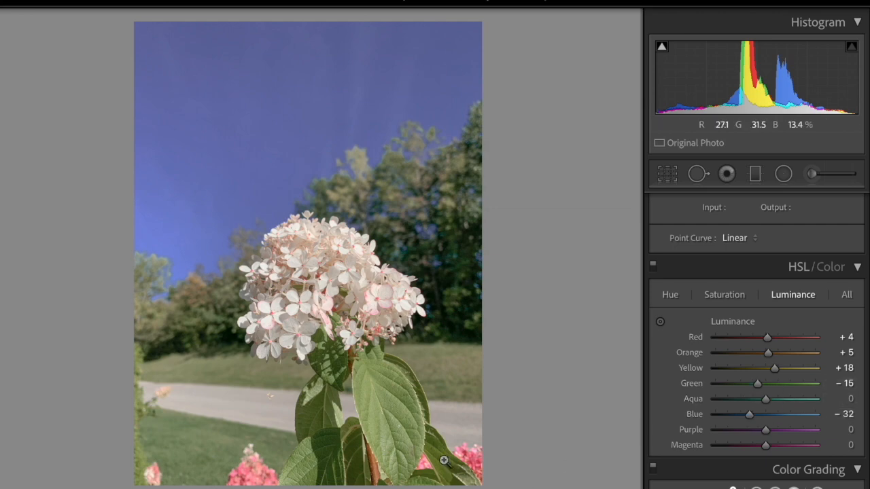
- Inspect the hydrangea photo up close, set Whites to −36 and compare before and after
{"action": "left_click", "coordinate": [375, 365]}
{"action": "left_click", "coordinate": [374, 365]}
{"action": "scroll", "coordinate": [794, 361], "scroll_direction": "up", "scroll_amount": 8}
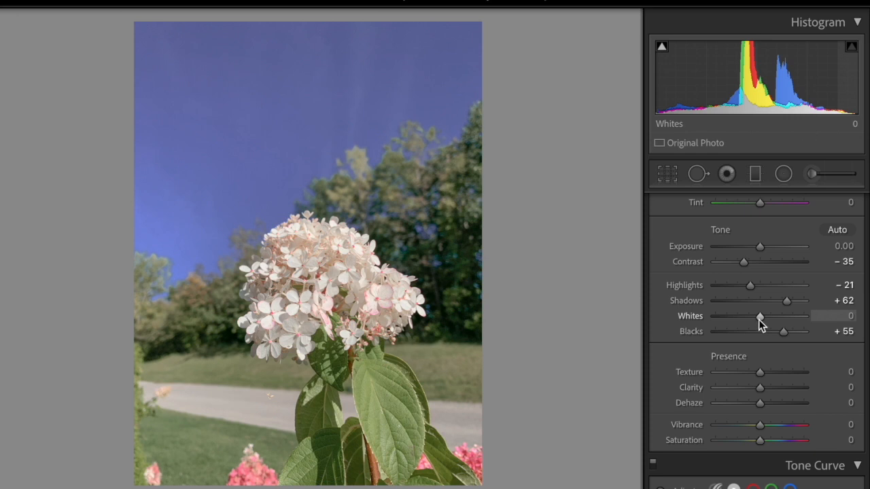
{"action": "left_click_drag", "start_coordinate": [760, 316], "coordinate": [743, 319]}
{"action": "key", "text": "backslash"}
{"action": "key", "text": "backslash"}
- Copy the hydrangea photo's develop settings and paste them onto the camper trailer photo
{"action": "key", "text": "super+shift+c"}
{"action": "left_click", "coordinate": [570, 389]}
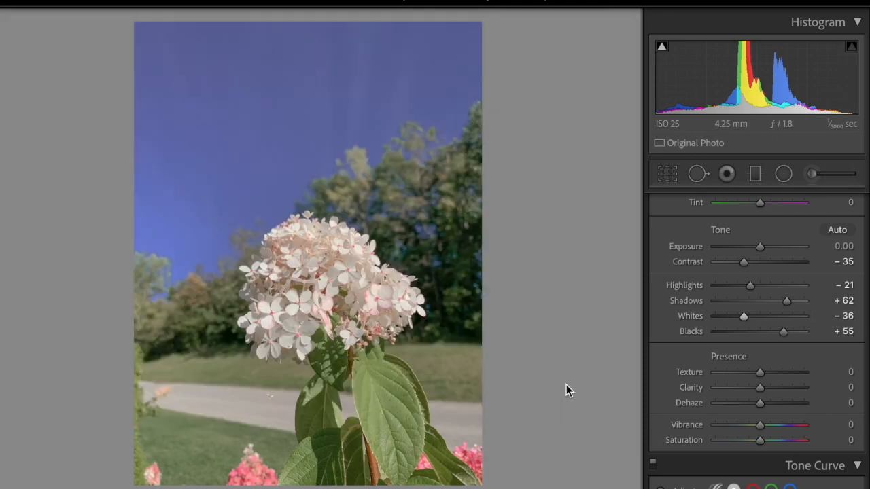
{"action": "key", "text": "Right"}
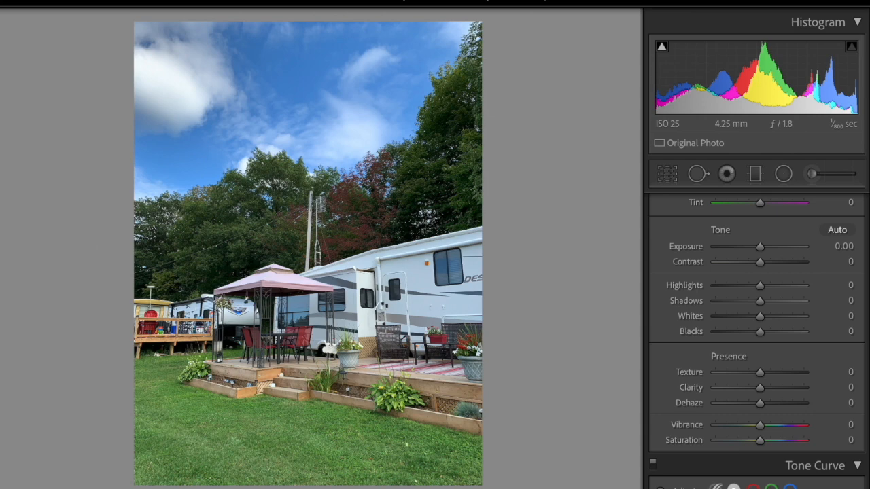
{"action": "key", "text": "super+shift+v"}
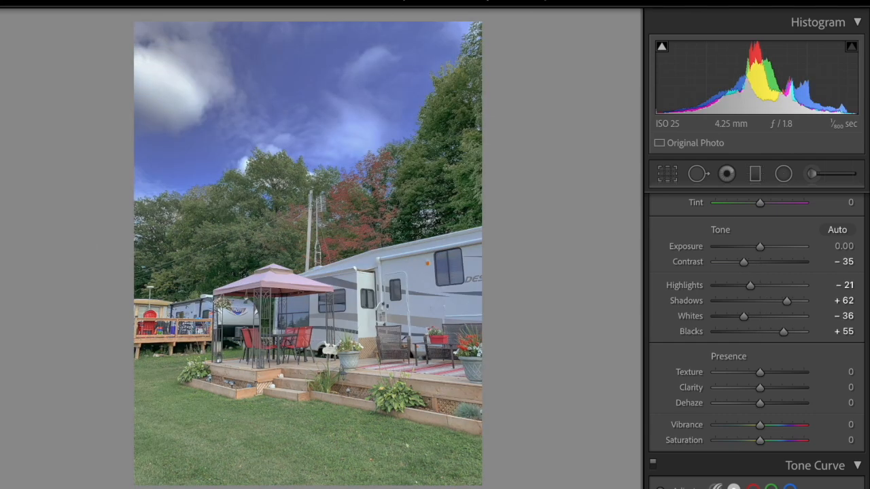
{"action": "scroll", "coordinate": [774, 422], "scroll_direction": "down", "scroll_amount": 7}
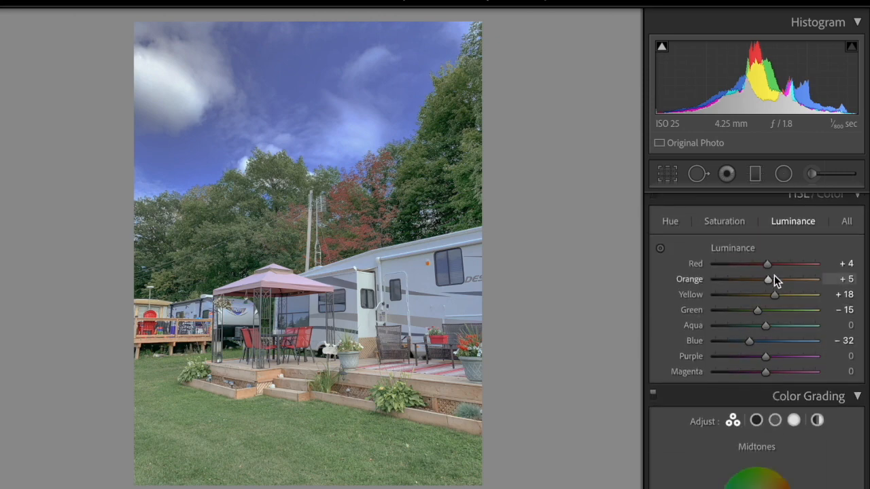
- Reduce the camper trailer photo's aqua hue shift, set aqua Saturation to +15 and aqua Luminance to −3
{"action": "left_click", "coordinate": [669, 222]}
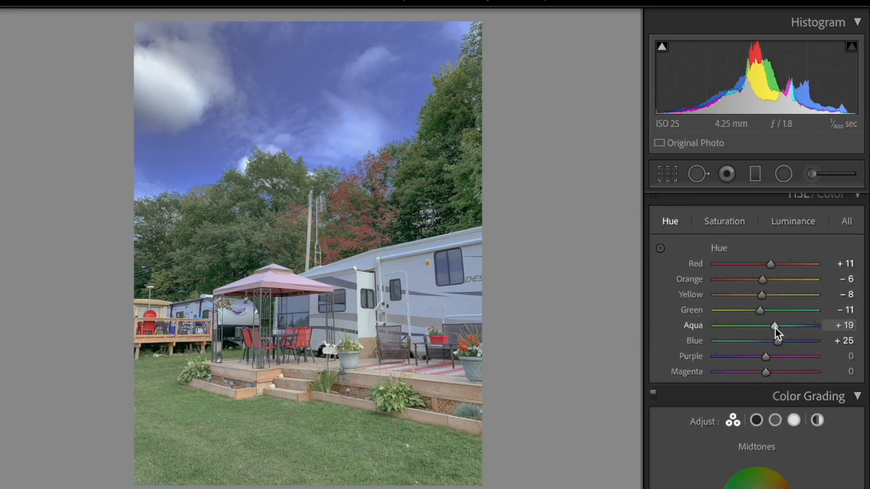
{"action": "left_click_drag", "start_coordinate": [774, 326], "coordinate": [771, 326]}
{"action": "left_click", "coordinate": [723, 220]}
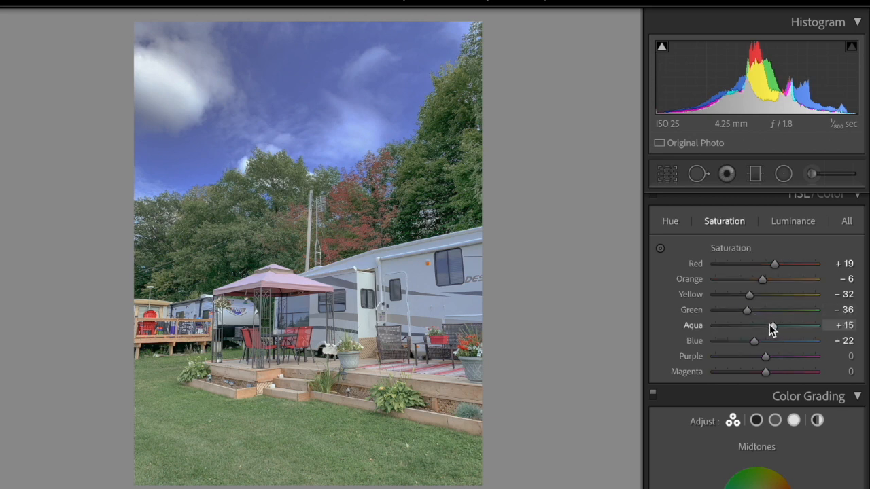
{"action": "left_click", "coordinate": [790, 221]}
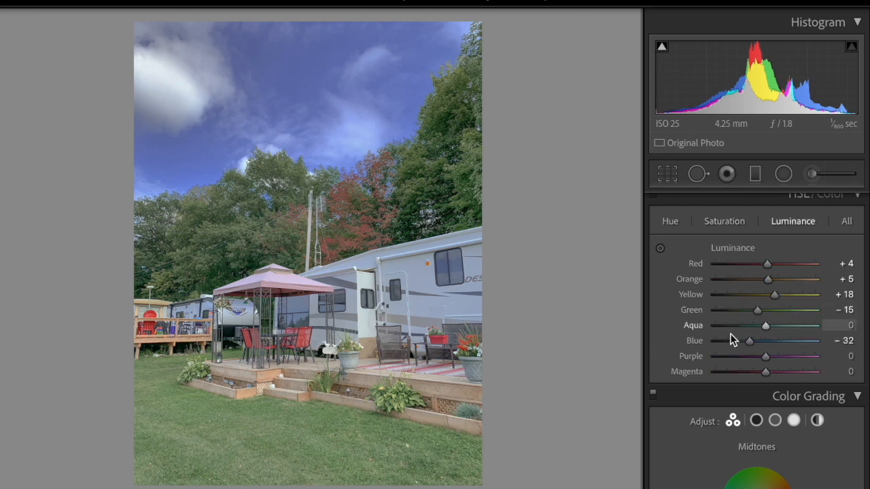
{"action": "mouse_move", "coordinate": [765, 329]}
{"action": "left_mouse_down"}
{"action": "mouse_move", "coordinate": [755, 329]}
{"action": "mouse_move", "coordinate": [762, 329]}
{"action": "left_mouse_up"}
- Copy the camper trailer photo's develop settings and paste them onto the ceramic bowls and café storefront photos
{"action": "key", "text": "ctrl+shift+c"}
{"action": "left_click", "coordinate": [561, 390]}
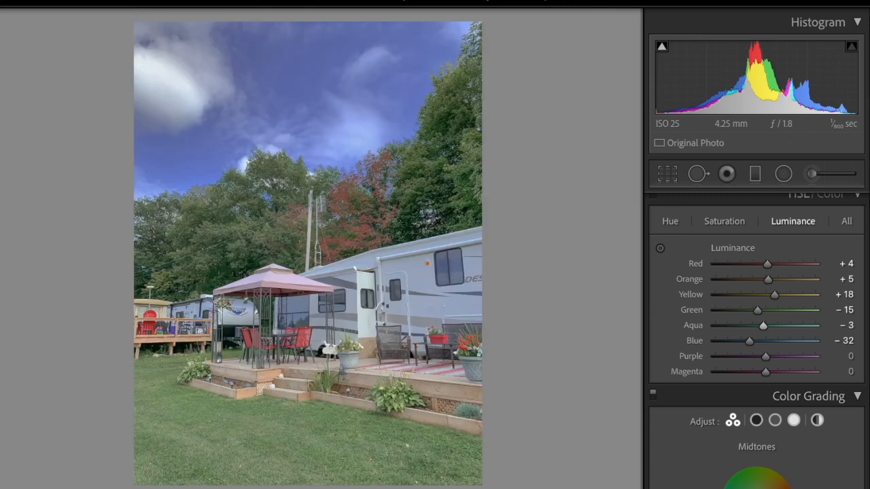
{"action": "scroll", "coordinate": [704, 394], "scroll_direction": "down", "scroll_amount": 3}
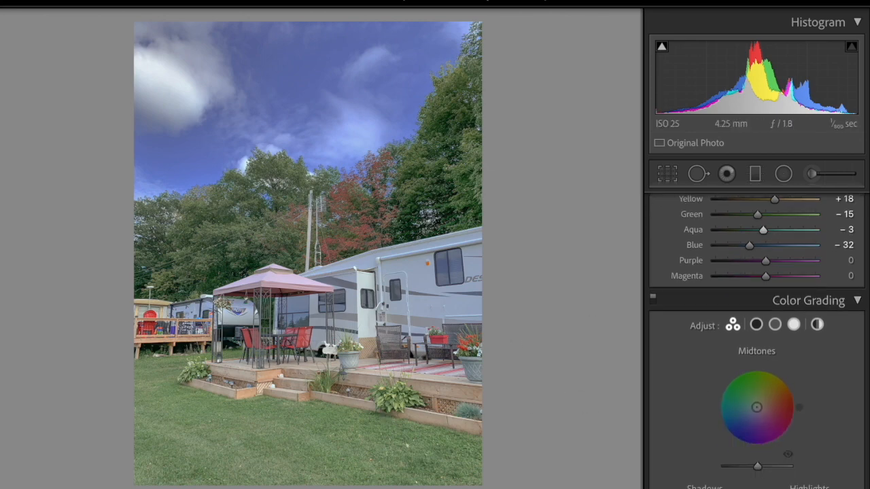
{"action": "key", "text": "Right"}
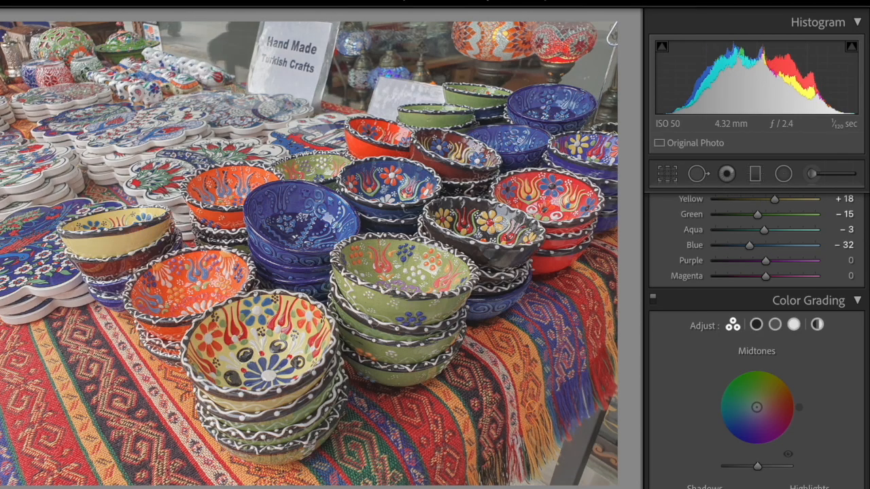
{"action": "key", "text": "Right"}
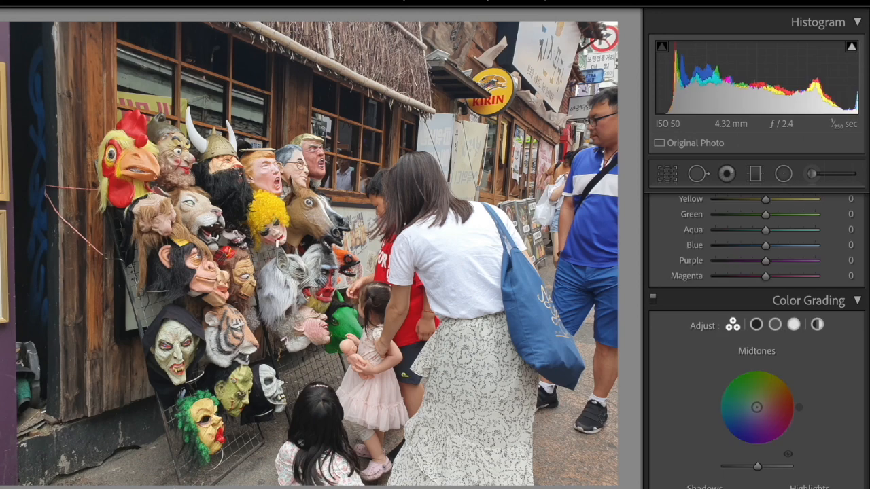
{"action": "key", "text": "Right"}
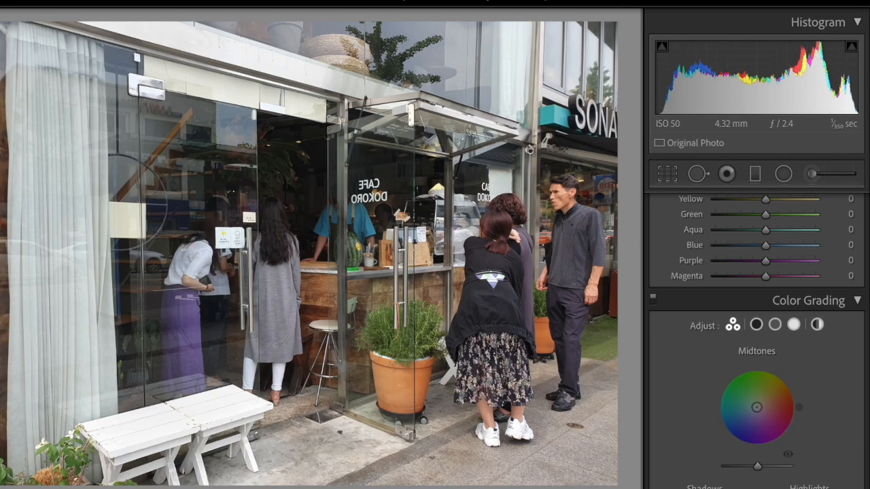
- Shape the café photo's RGB point curve with points at 49/61, 16/24, the midtones and 194/197, and compare before and after
{"action": "scroll", "coordinate": [786, 316], "scroll_direction": "up", "scroll_amount": 3}
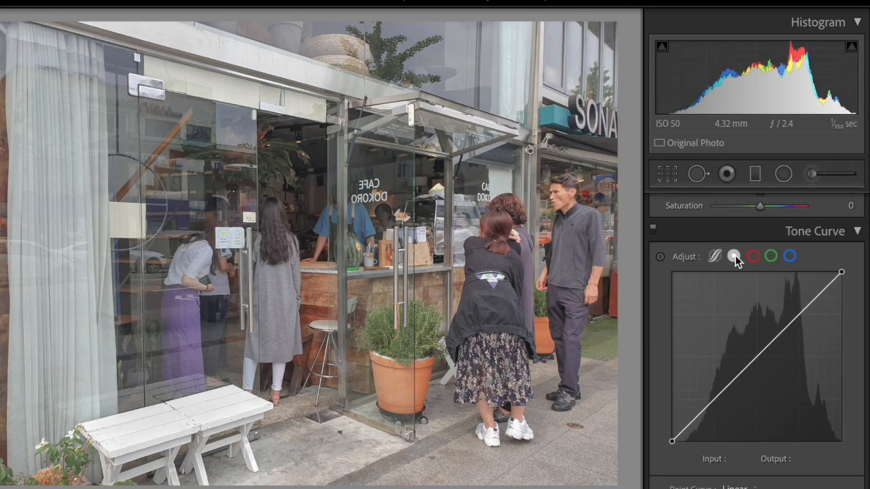
{"action": "left_click_drag", "start_coordinate": [709, 405], "coordinate": [703, 399]}
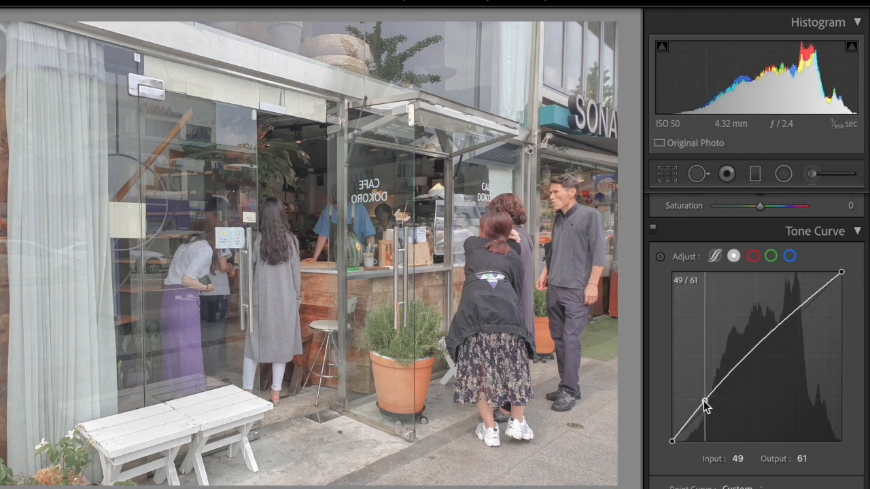
{"action": "left_click", "coordinate": [685, 425]}
{"action": "left_click_drag", "start_coordinate": [684, 425], "coordinate": [682, 426]}
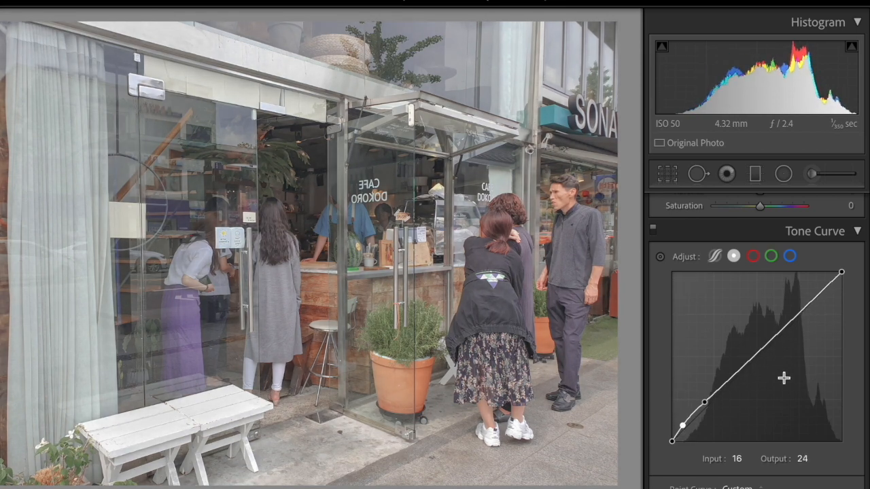
{"action": "left_click_drag", "start_coordinate": [753, 364], "coordinate": [802, 309]}
{"action": "key", "text": "backslash"}
{"action": "key", "text": "backslash"}
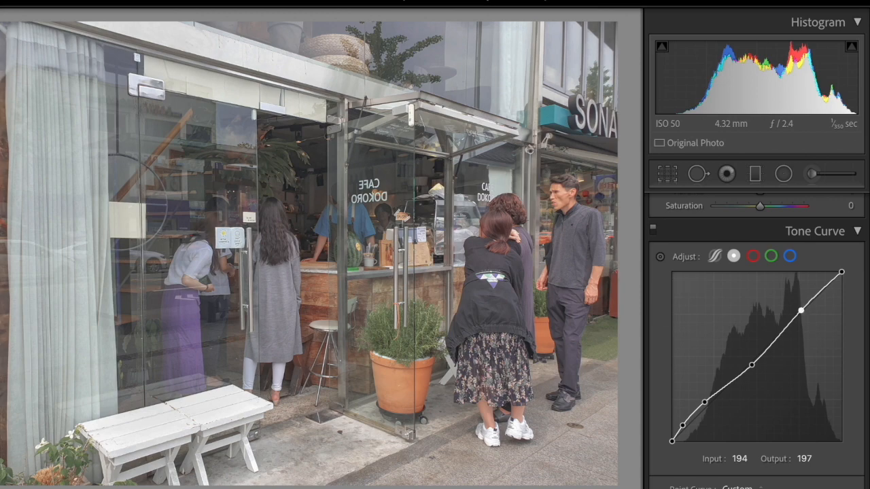
- Copy the café photo's develop settings and paste them onto the sloping alley photo
{"action": "key", "text": "ctrl+shift+c"}
{"action": "left_click", "coordinate": [571, 388]}
{"action": "key", "text": "Right"}
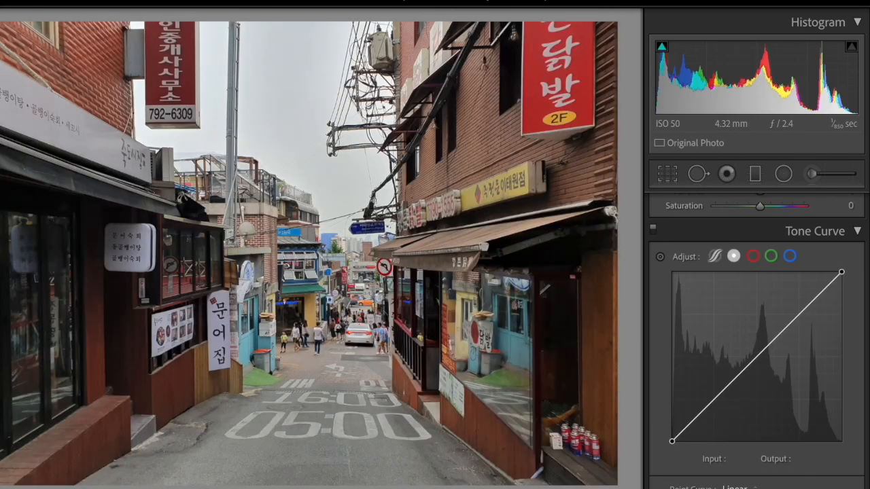
{"action": "key", "text": "ctrl+shift+v"}
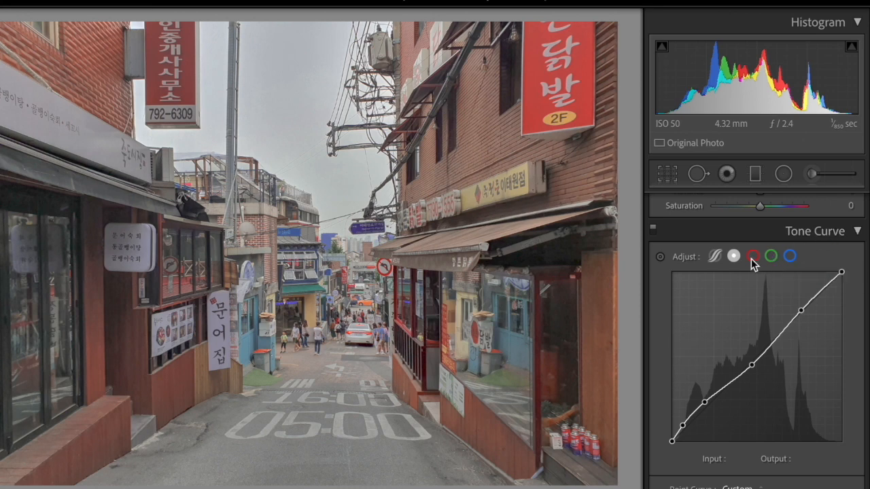
- Shape the alley photo's red channel curve with points at 44/45, 123/119 and 184/182
{"action": "left_click", "coordinate": [753, 258]}
{"action": "left_click", "coordinate": [708, 406]}
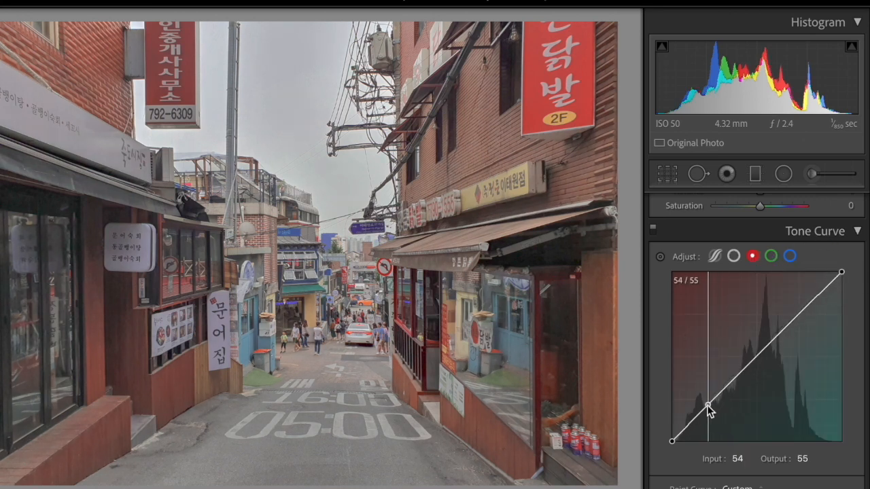
{"action": "left_click_drag", "start_coordinate": [708, 405], "coordinate": [701, 413]}
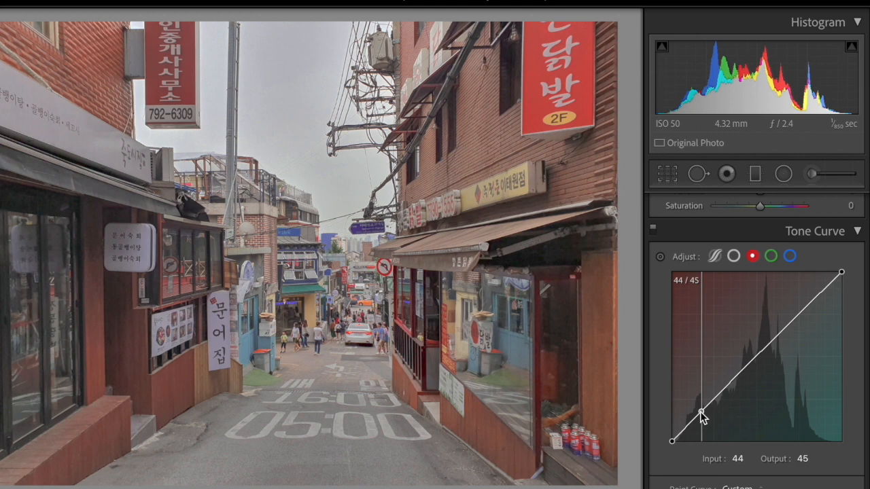
{"action": "left_click", "coordinate": [753, 363]}
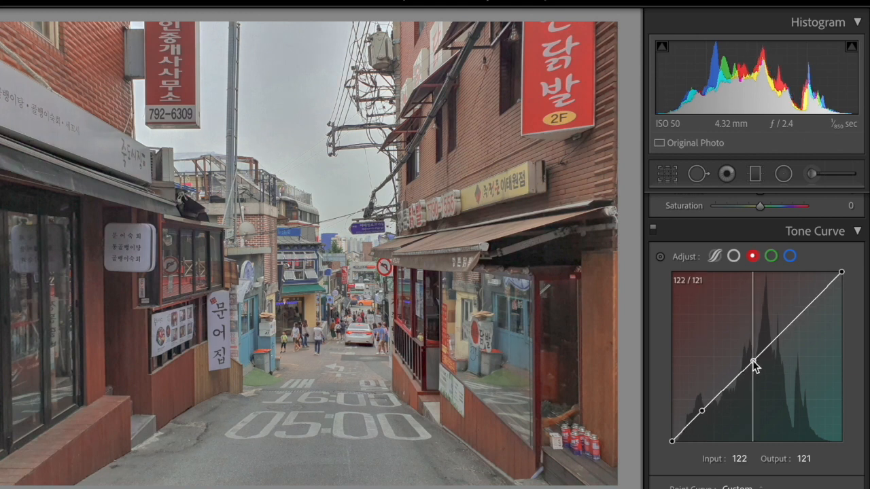
{"action": "left_click_drag", "start_coordinate": [753, 361], "coordinate": [753, 362]}
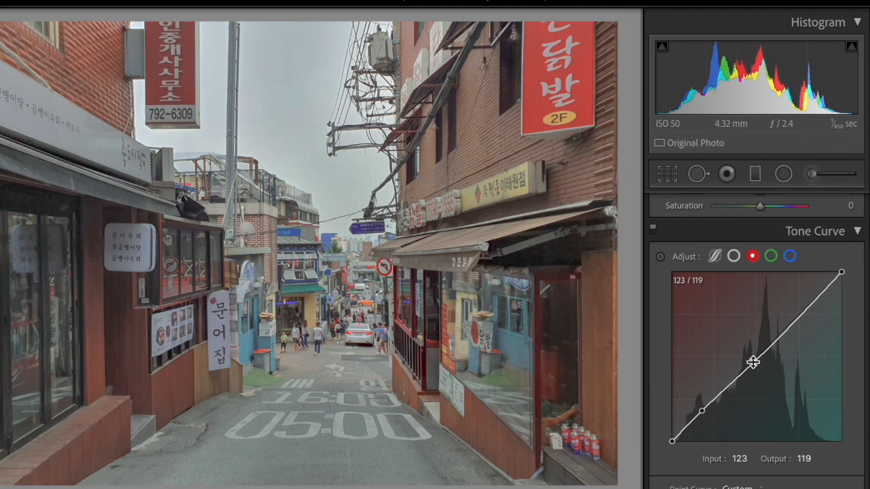
{"action": "left_click_drag", "start_coordinate": [795, 322], "coordinate": [795, 319]}
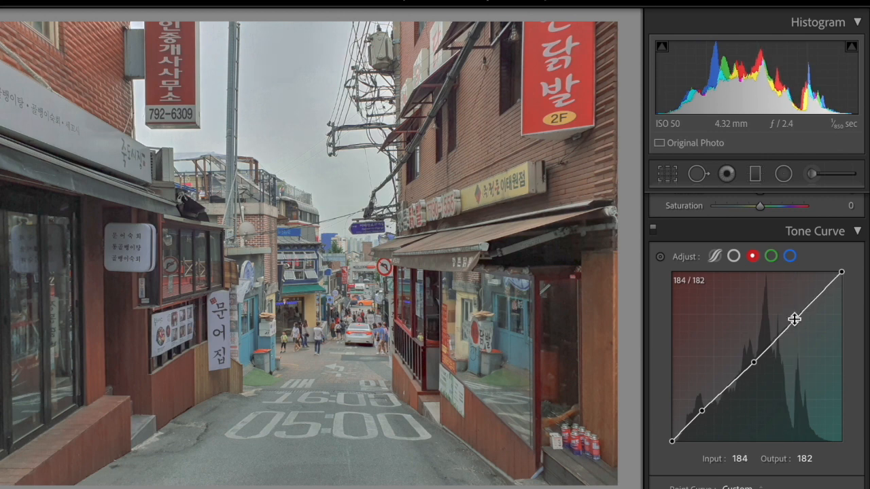
- Adjust the alley photo's green channel curve at the midtones, shadows, black point and highlights
{"action": "left_click", "coordinate": [771, 256]}
{"action": "left_click_drag", "start_coordinate": [754, 358], "coordinate": [756, 359]}
{"action": "left_click_drag", "start_coordinate": [728, 387], "coordinate": [711, 399]}
{"action": "left_click_drag", "start_coordinate": [672, 441], "coordinate": [678, 447]}
{"action": "left_click_drag", "start_coordinate": [795, 318], "coordinate": [796, 311]}
- Add shadow, midtone and 190/191 highlight points to the alley photo's blue channel curve, and compare before and after
{"action": "left_click", "coordinate": [790, 256]}
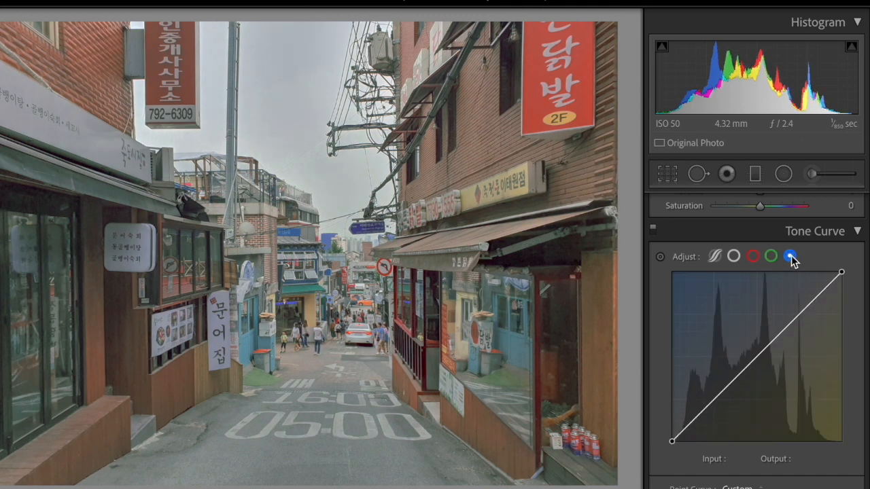
{"action": "left_click_drag", "start_coordinate": [710, 404], "coordinate": [709, 405]}
{"action": "left_click_drag", "start_coordinate": [756, 361], "coordinate": [754, 361]}
{"action": "left_click_drag", "start_coordinate": [798, 317], "coordinate": [798, 314]}
{"action": "key", "text": "backslash"}
{"action": "key", "text": "backslash"}
{"action": "key", "text": "backslash"}
{"action": "key", "text": "backslash"}
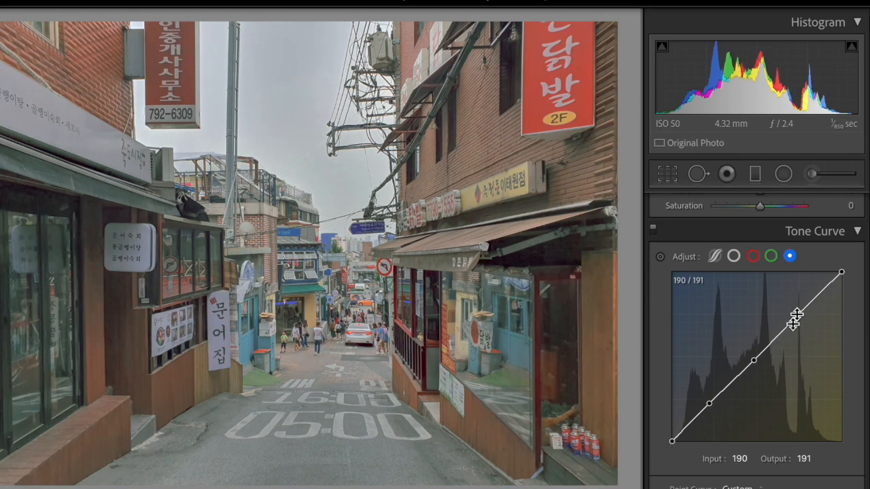
- Raise the alley photo's RGB curve midtones to 126/132, lift both shadow points and lower the highlight point slightly
{"action": "left_click", "coordinate": [734, 256]}
{"action": "mouse_move", "coordinate": [746, 361]}
{"action": "left_mouse_down"}
{"action": "mouse_move", "coordinate": [755, 371]}
{"action": "mouse_move", "coordinate": [755, 354]}
{"action": "left_mouse_up"}
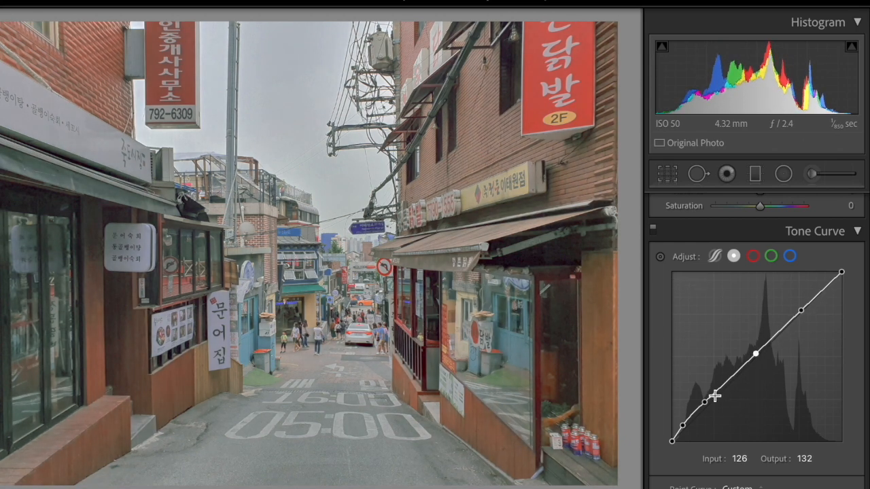
{"action": "left_click_drag", "start_coordinate": [708, 401], "coordinate": [712, 398]}
{"action": "mouse_move", "coordinate": [683, 425]}
{"action": "left_mouse_down"}
{"action": "mouse_move", "coordinate": [693, 425]}
{"action": "mouse_move", "coordinate": [689, 416]}
{"action": "left_mouse_up"}
{"action": "left_click_drag", "start_coordinate": [801, 311], "coordinate": [795, 319]}
- Copy the alley photo's develop settings and paste them onto the cotton candy vendor photo
{"action": "key", "text": "super+shift+c"}
{"action": "left_click", "coordinate": [571, 389]}
{"action": "key", "text": "Right"}
{"action": "key", "text": "super+shift+v"}
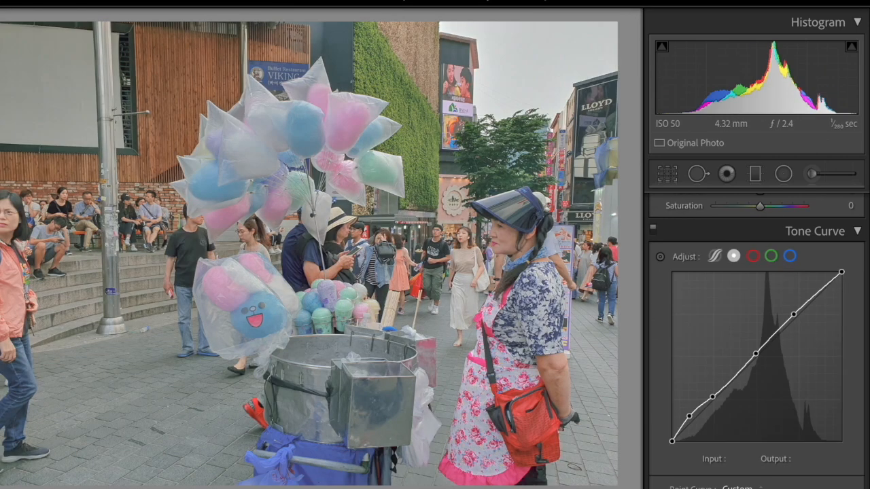
- Set the vendor photo's Exposure to +0.10, Contrast −14, Highlights −35, Shadows +54, Whites −80 and Blacks +7
{"action": "scroll", "coordinate": [715, 386], "scroll_direction": "up", "scroll_amount": 10}
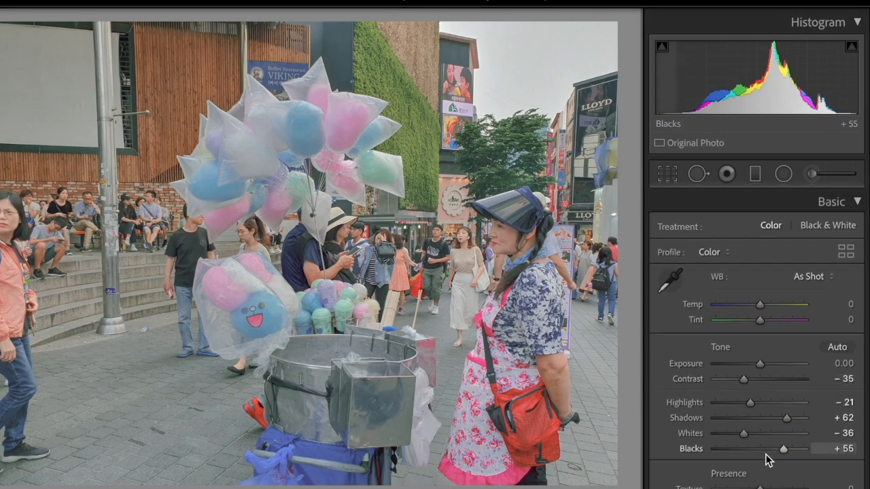
{"action": "left_click", "coordinate": [762, 449]}
{"action": "left_click", "coordinate": [724, 434]}
{"action": "left_click_drag", "start_coordinate": [746, 402], "coordinate": [784, 418]}
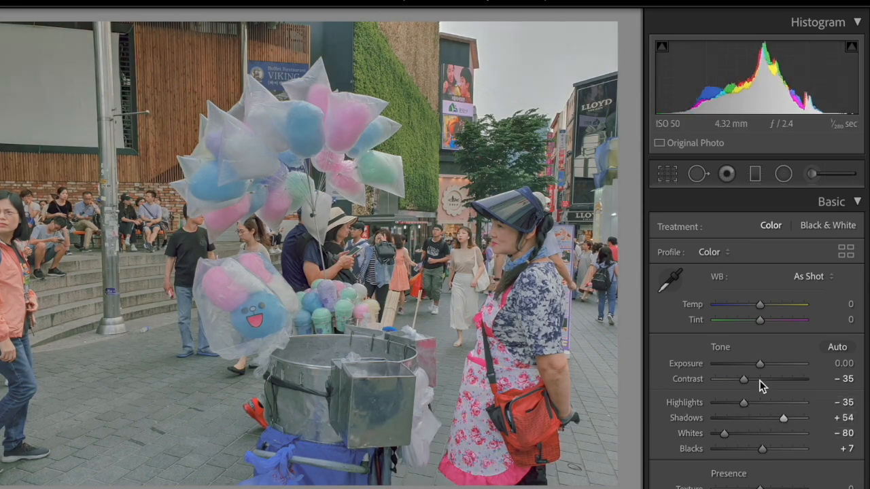
{"action": "left_click_drag", "start_coordinate": [762, 363], "coordinate": [761, 364]}
{"action": "left_click", "coordinate": [753, 378]}
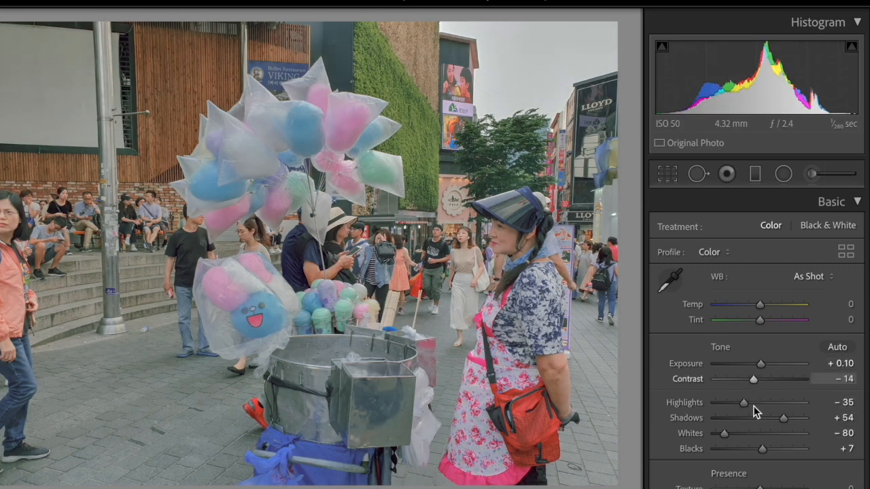
- Copy the vendor photo's develop settings and paste them onto the covered wooden porch photo
{"action": "scroll", "coordinate": [753, 415], "scroll_direction": "down", "scroll_amount": 2}
{"action": "key", "text": "super+shift+c"}
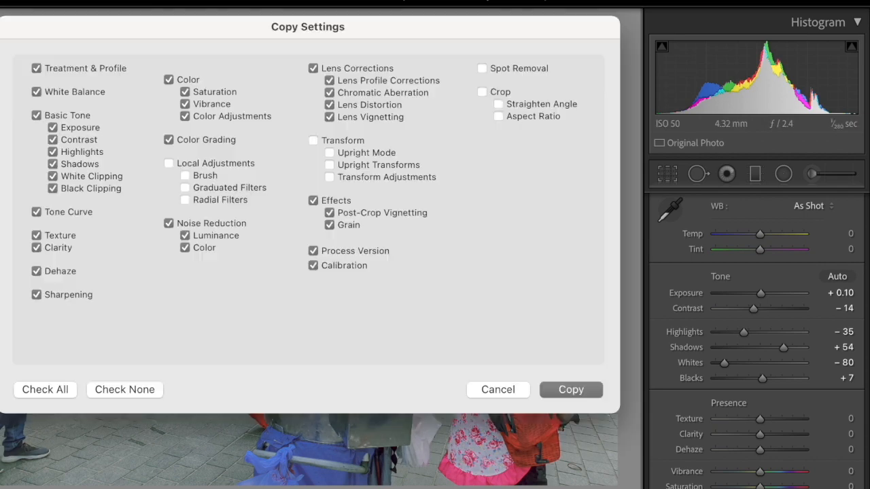
{"action": "left_click", "coordinate": [571, 389]}
{"action": "key", "text": "Right"}
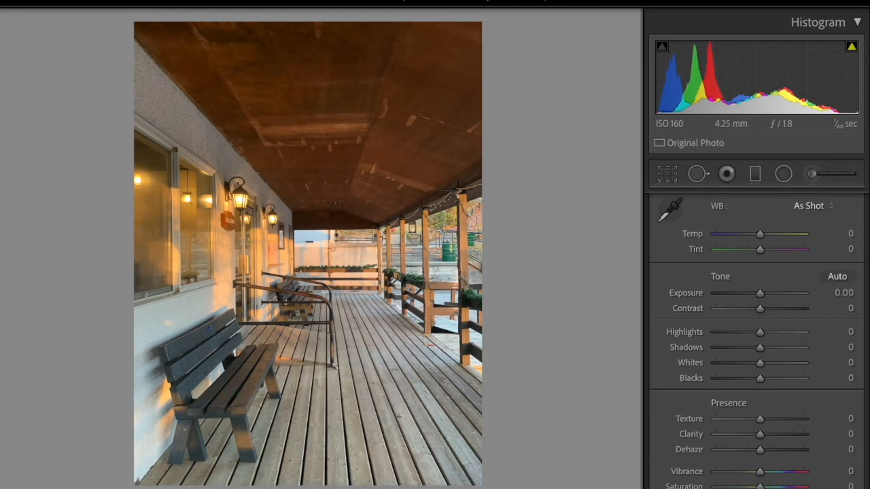
{"action": "key", "text": "super+shift+v"}
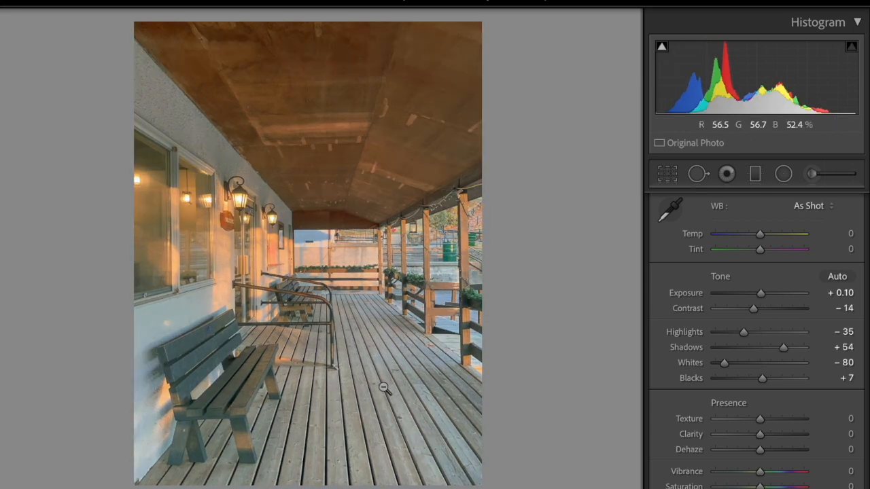
- Refine the porch photo's tone curve, shift the black point inward, set the lowest shadow point to 30/29, and compare before and after
{"action": "scroll", "coordinate": [767, 367], "scroll_direction": "down", "scroll_amount": 1}
{"action": "scroll", "coordinate": [751, 294], "scroll_direction": "down", "scroll_amount": 5}
{"action": "scroll", "coordinate": [754, 272], "scroll_direction": "up", "scroll_amount": 1}
{"action": "left_click_drag", "start_coordinate": [758, 256], "coordinate": [766, 273]}
{"action": "scroll", "coordinate": [734, 326], "scroll_direction": "down", "scroll_amount": 2}
{"action": "left_click_drag", "start_coordinate": [672, 484], "coordinate": [691, 465]}
{"action": "key", "text": "backslash"}
{"action": "key", "text": "backslash"}
- Tint the porch photo's midtones in Color Grading with Hue 282, Saturation 11 and Luminance +28
{"action": "scroll", "coordinate": [771, 381], "scroll_direction": "down", "scroll_amount": 3}
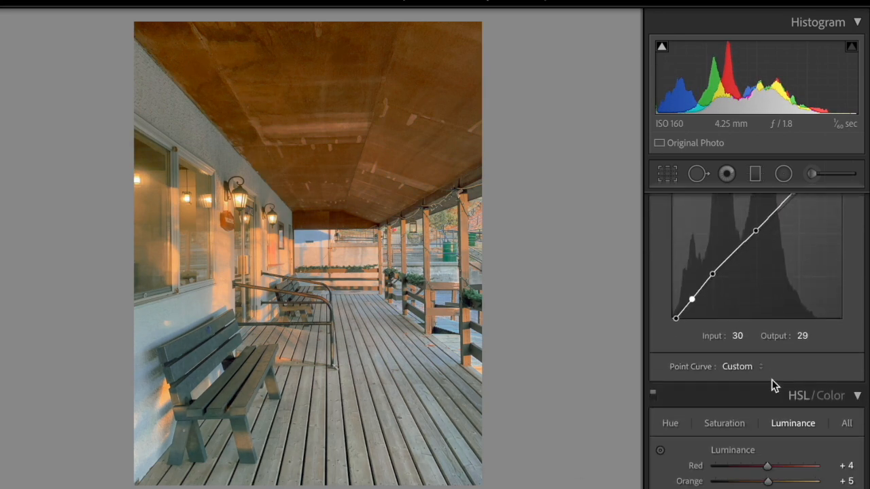
{"action": "scroll", "coordinate": [772, 379], "scroll_direction": "down", "scroll_amount": 6}
{"action": "scroll", "coordinate": [771, 379], "scroll_direction": "up", "scroll_amount": 4}
{"action": "scroll", "coordinate": [772, 380], "scroll_direction": "down", "scroll_amount": 5}
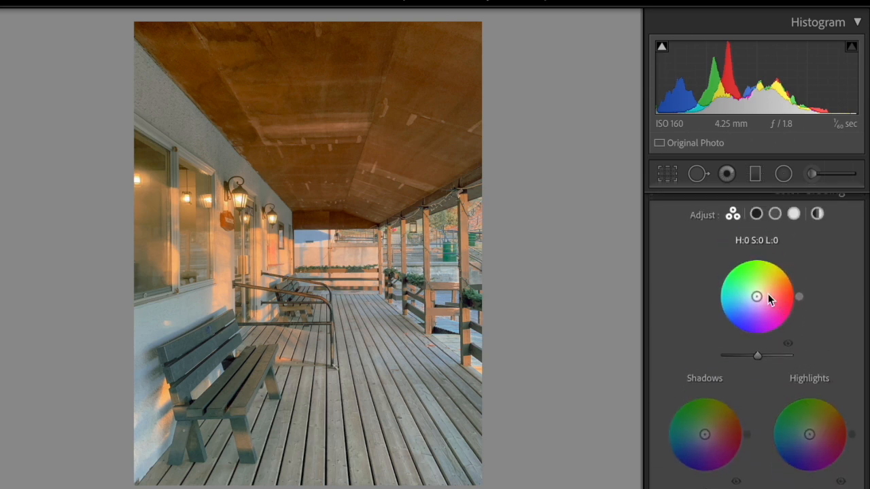
{"action": "left_click_drag", "start_coordinate": [799, 295], "coordinate": [795, 280]}
{"action": "left_click_drag", "start_coordinate": [757, 300], "coordinate": [757, 300]}
{"action": "left_click_drag", "start_coordinate": [755, 360], "coordinate": [763, 358]}
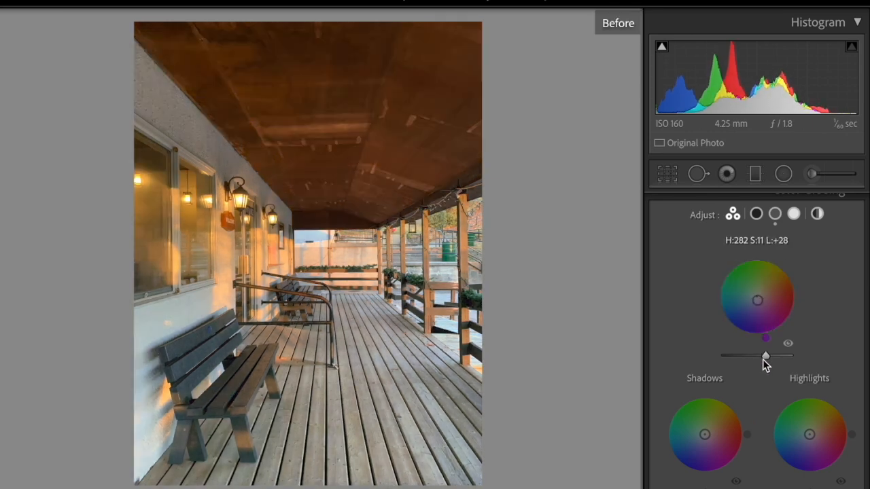
- Copy the porch photo's develop settings and paste them onto the coffee bar photo
{"action": "scroll", "coordinate": [710, 428], "scroll_direction": "down", "scroll_amount": 2}
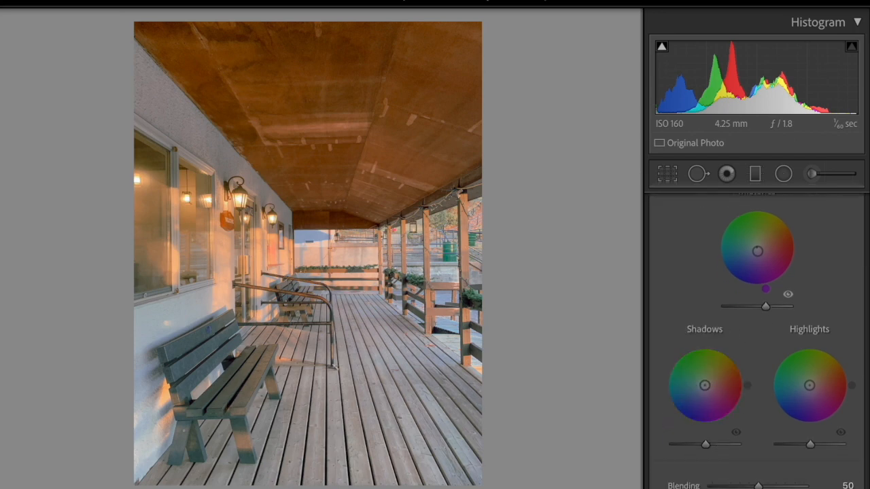
{"action": "key", "text": "ctrl+shift+c"}
{"action": "left_click", "coordinate": [579, 389]}
{"action": "key", "text": "Right"}
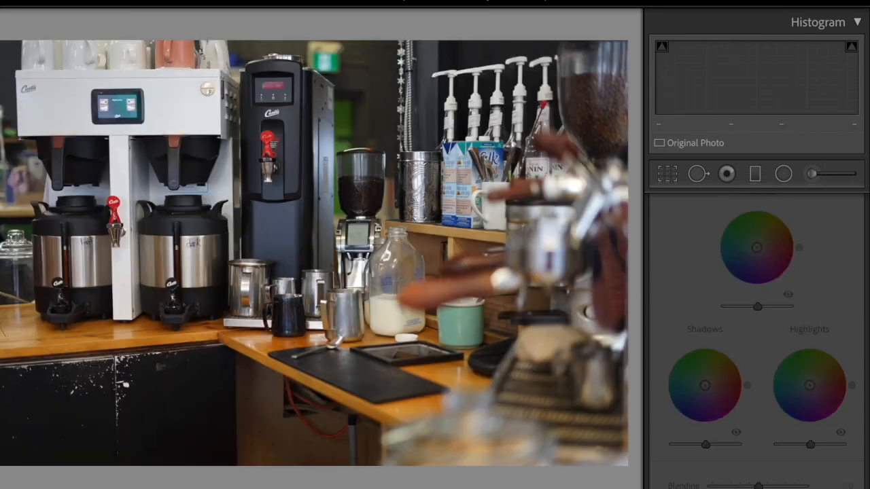
{"action": "key", "text": "ctrl+shift+v"}
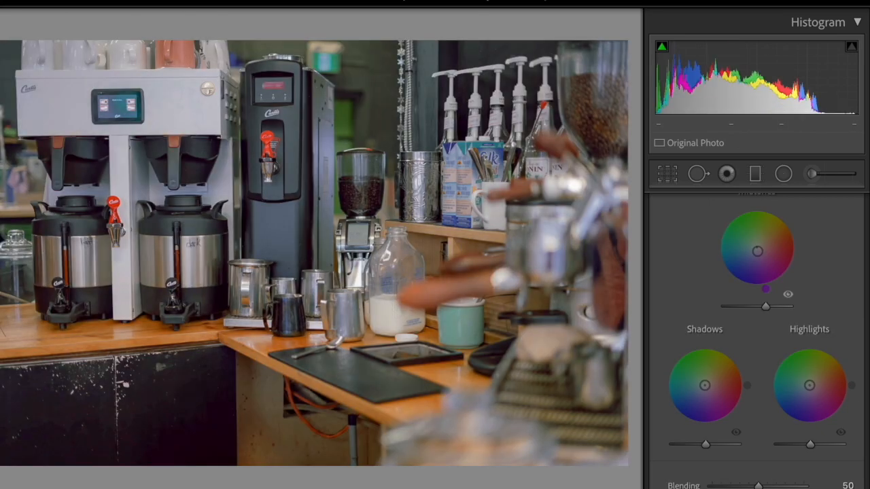
- Tint the coffee bar photo's shadows in Color Grading with Hue 28, Saturation 16 and Luminance -17, comparing before and after
{"action": "key", "text": "backslash"}
{"action": "key", "text": "backslash"}
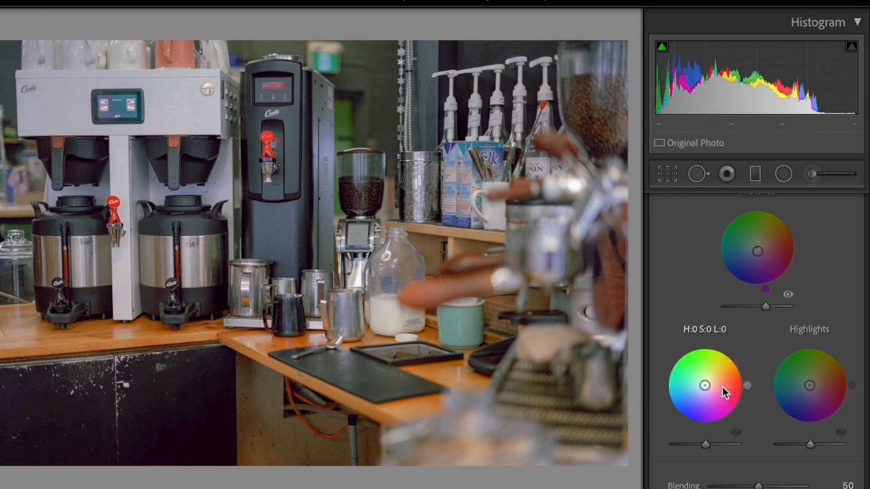
{"action": "left_click_drag", "start_coordinate": [747, 385], "coordinate": [739, 361]}
{"action": "left_click_drag", "start_coordinate": [706, 445], "coordinate": [699, 445]}
{"action": "key", "text": "backslash"}
{"action": "key", "text": "backslash"}
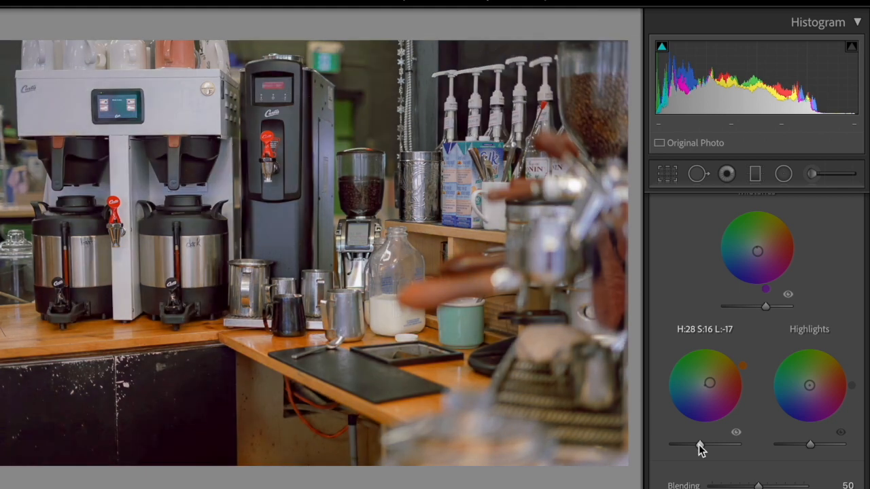
- Tint the coffee bar photo's highlights with Hue 161, Saturation 22 and Luminance +34 in Color Grading
{"action": "left_click_drag", "start_coordinate": [852, 386], "coordinate": [771, 369]}
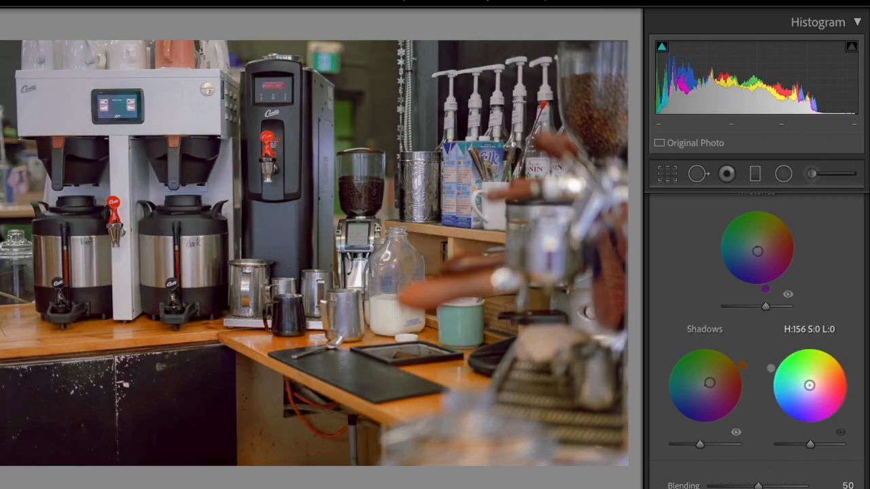
{"action": "left_click_drag", "start_coordinate": [813, 389], "coordinate": [769, 372]}
{"action": "left_click_drag", "start_coordinate": [810, 444], "coordinate": [820, 445]}
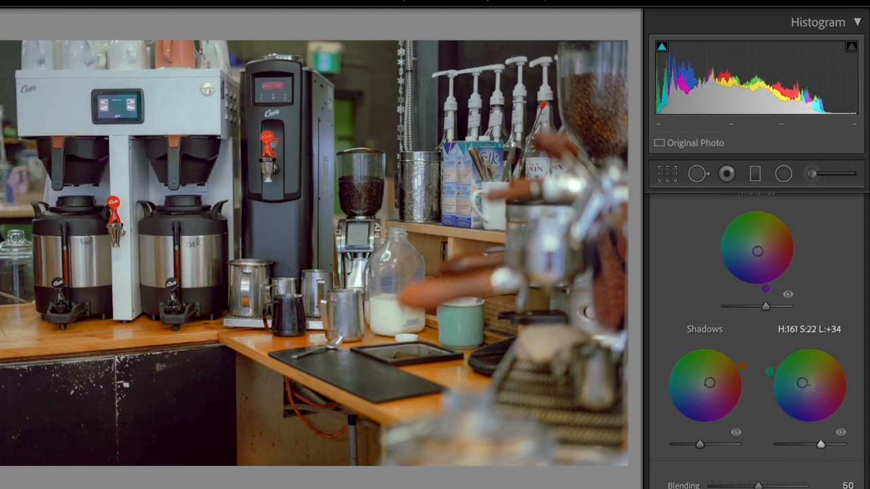
- Set the coffee bar photo's Color Grading Blending to 100 and Balance to -7
{"action": "scroll", "coordinate": [749, 444], "scroll_direction": "down", "scroll_amount": 1}
{"action": "left_click_drag", "start_coordinate": [758, 454], "coordinate": [820, 453]}
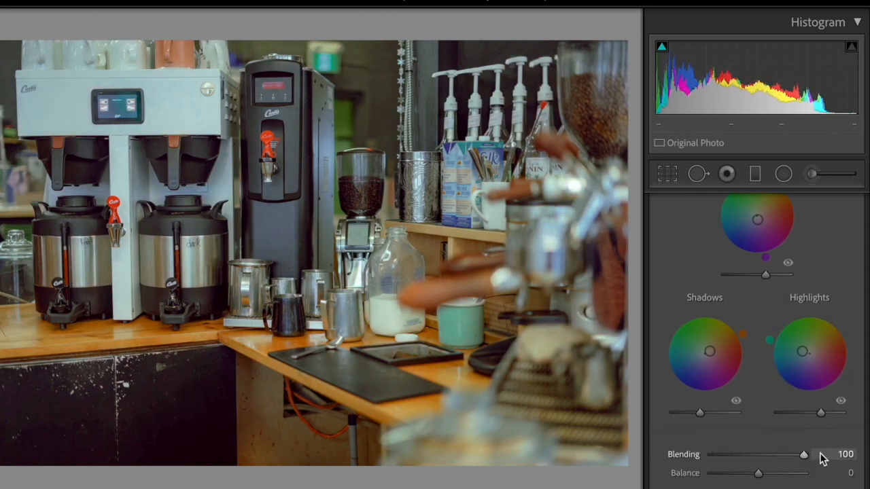
{"action": "mouse_move", "coordinate": [758, 473]}
{"action": "left_mouse_down"}
{"action": "mouse_move", "coordinate": [777, 471]}
{"action": "mouse_move", "coordinate": [738, 474]}
{"action": "mouse_move", "coordinate": [758, 481]}
{"action": "left_mouse_up"}
{"action": "key", "text": "equal"}
{"action": "key", "text": "equal"}
{"action": "key", "text": "equal"}
- Copy the coffee bar photo's develop settings and paste them onto the cookie jar, iced coffee and potted plants photos
{"action": "key", "text": "super+shift+c"}
{"action": "left_click", "coordinate": [576, 392]}
{"action": "key", "text": "Right"}
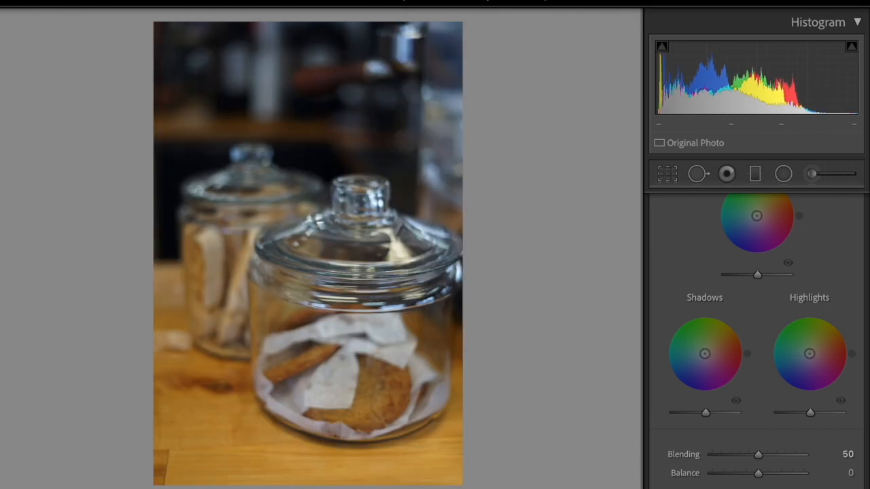
{"action": "key", "text": "super+shift+v"}
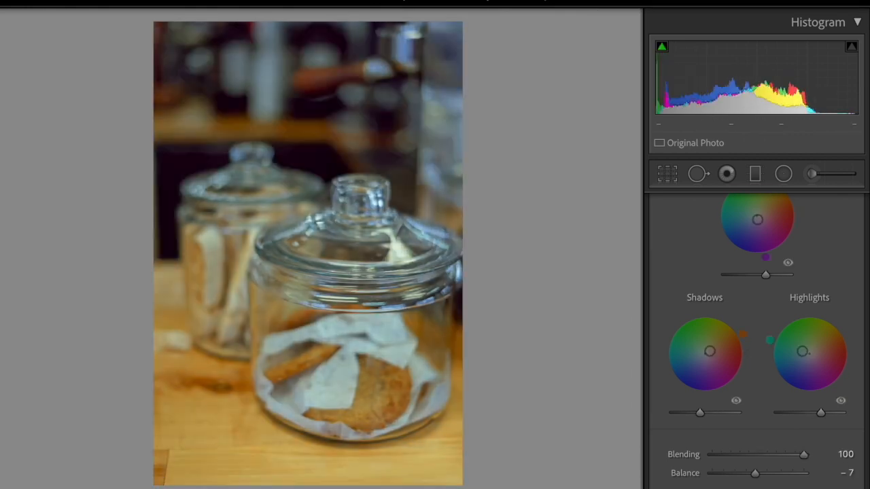
{"action": "key", "text": "Right"}
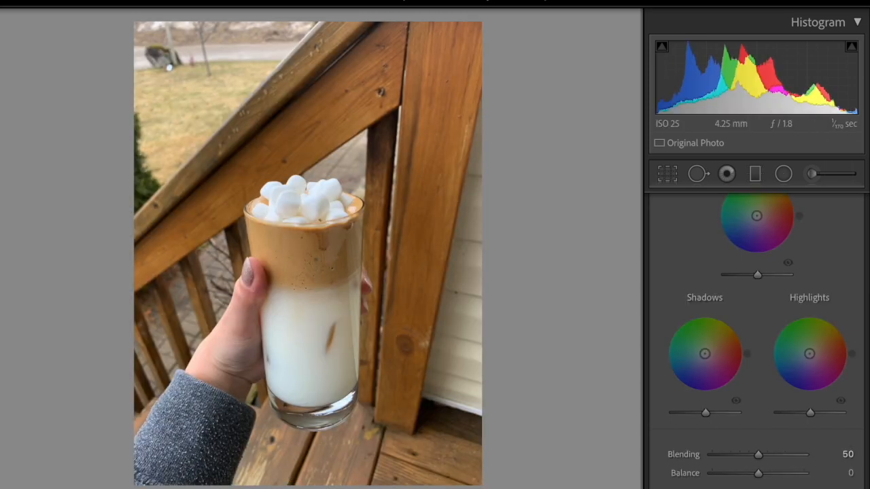
{"action": "key", "text": "ctrl+shift+v"}
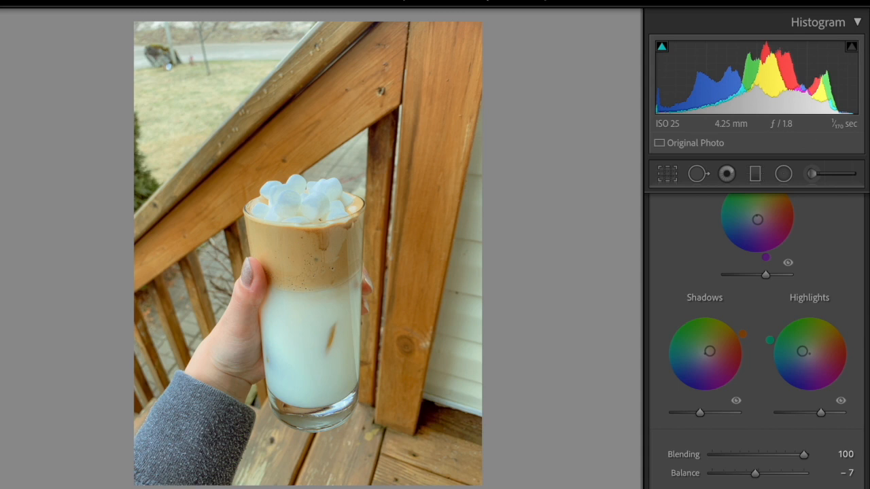
{"action": "key", "text": "Right"}
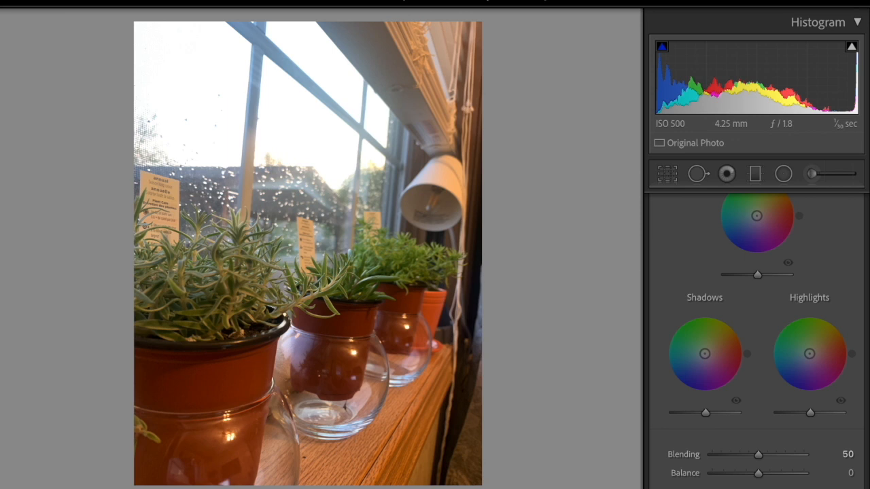
{"action": "key", "text": "ctrl+shift+v"}
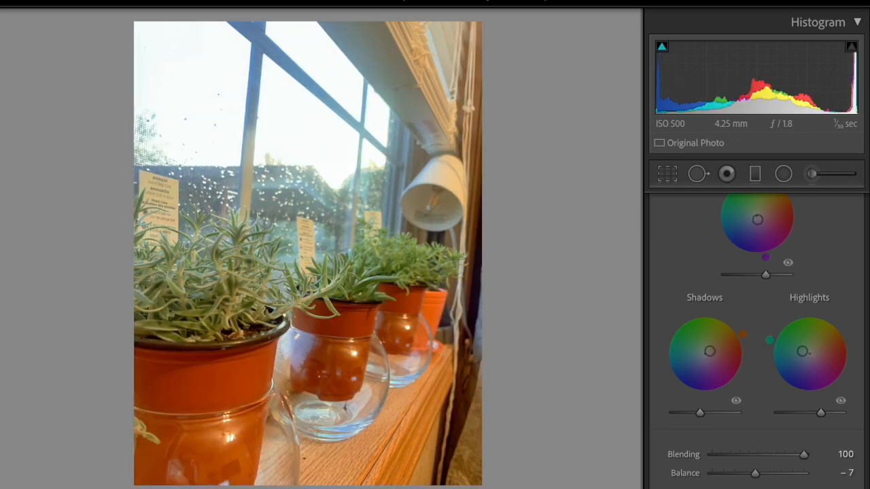
- Weaken the green highlight tint on the potted plants photo in Color Grading and copy its develop settings
{"action": "left_click_drag", "start_coordinate": [802, 352], "coordinate": [806, 353]}
{"action": "key", "text": "ctrl+shift+c"}
{"action": "left_click", "coordinate": [571, 390]}
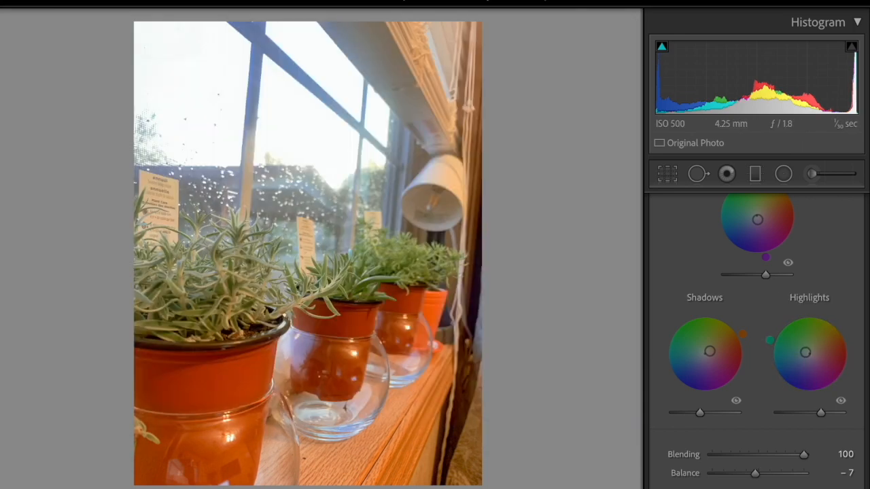
{"action": "right_click", "coordinate": [304, 487]}
{"action": "key", "text": "Escape"}
- Paste the copied develop settings onto the open book photo and compare before and after
{"action": "key", "text": "Right"}
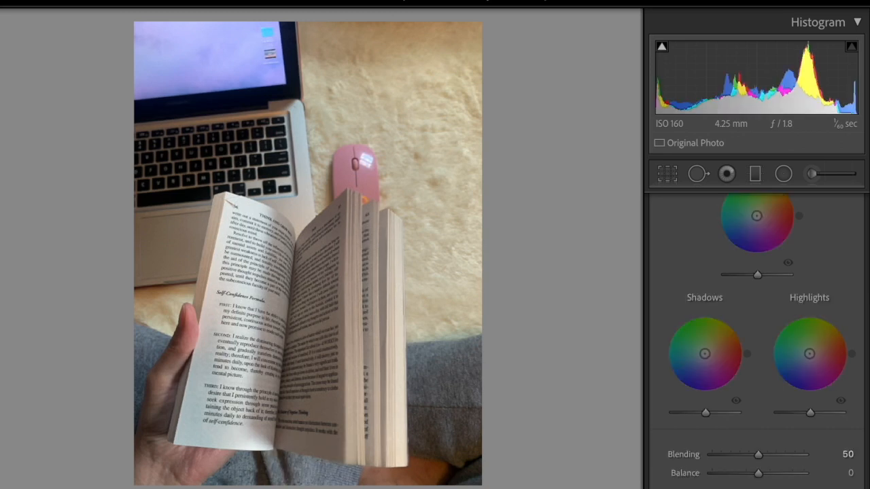
{"action": "key", "text": "ctrl+shift+v"}
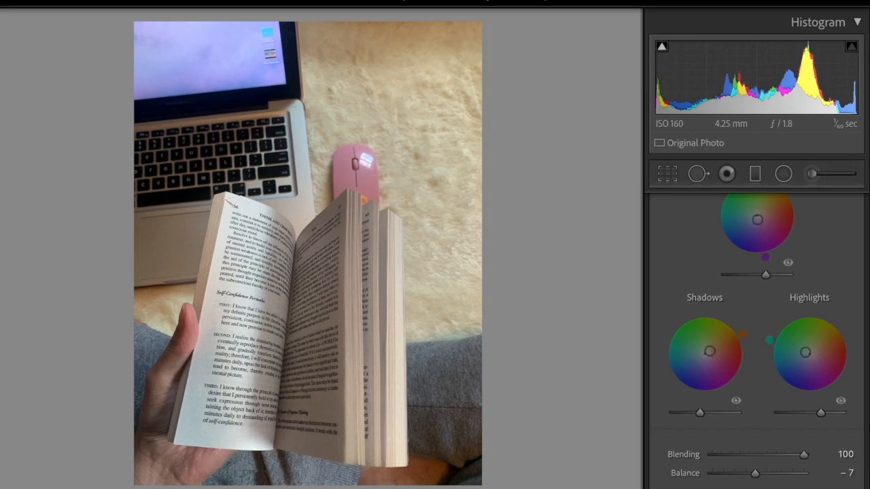
{"action": "key", "text": "backslash"}
{"action": "key", "text": "backslash"}
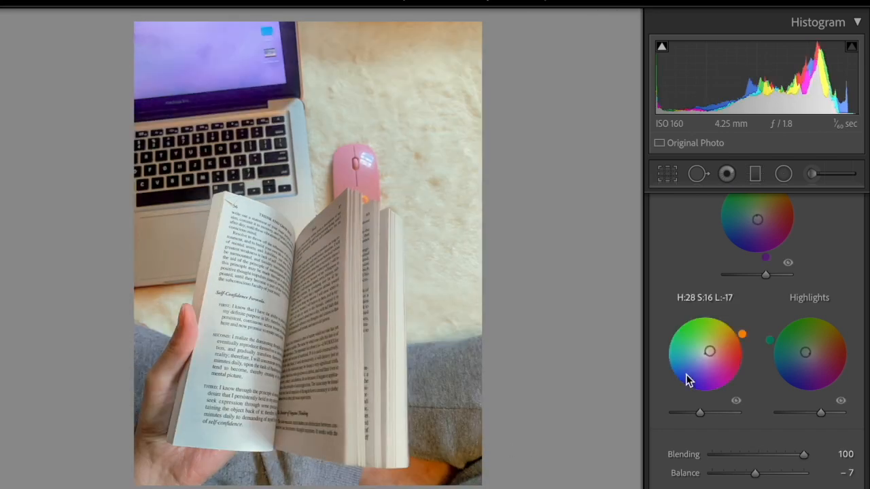
- Set the open book photo's Shadows to +24 and Contrast to -31
{"action": "scroll", "coordinate": [684, 378], "scroll_direction": "up", "scroll_amount": 10}
{"action": "scroll", "coordinate": [722, 326], "scroll_direction": "up", "scroll_amount": 3}
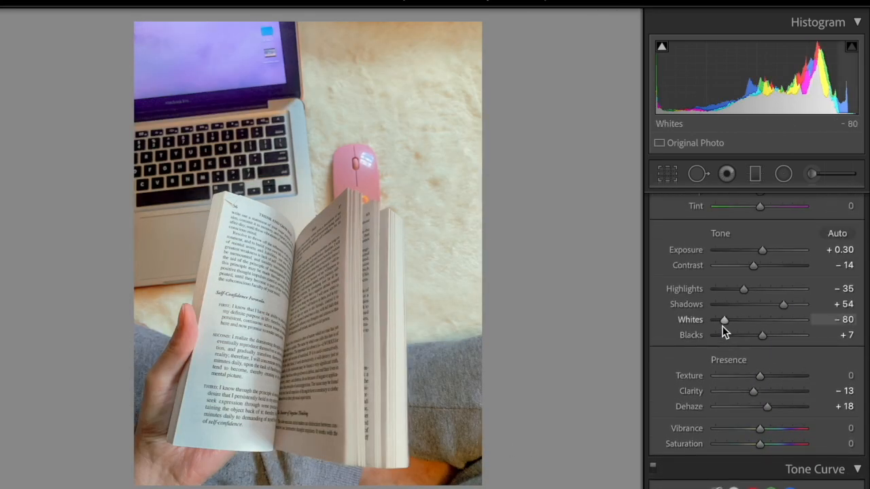
{"action": "left_click", "coordinate": [771, 304]}
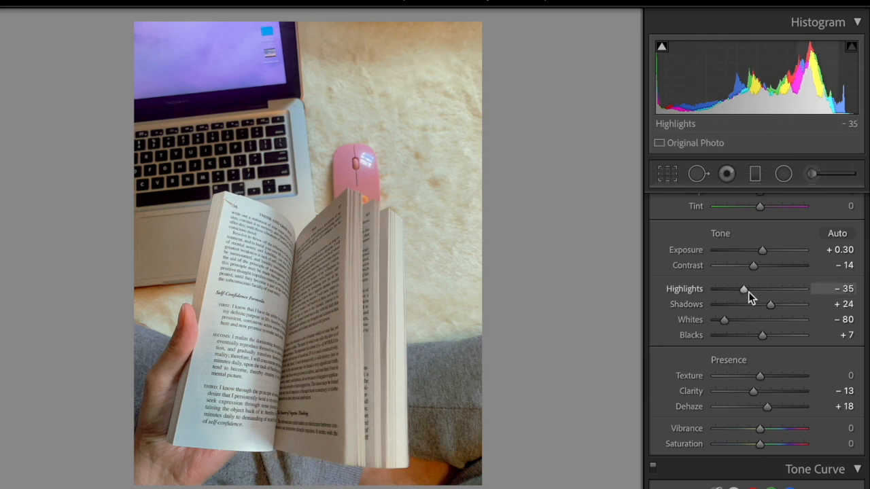
{"action": "left_click_drag", "start_coordinate": [751, 266], "coordinate": [746, 270]}
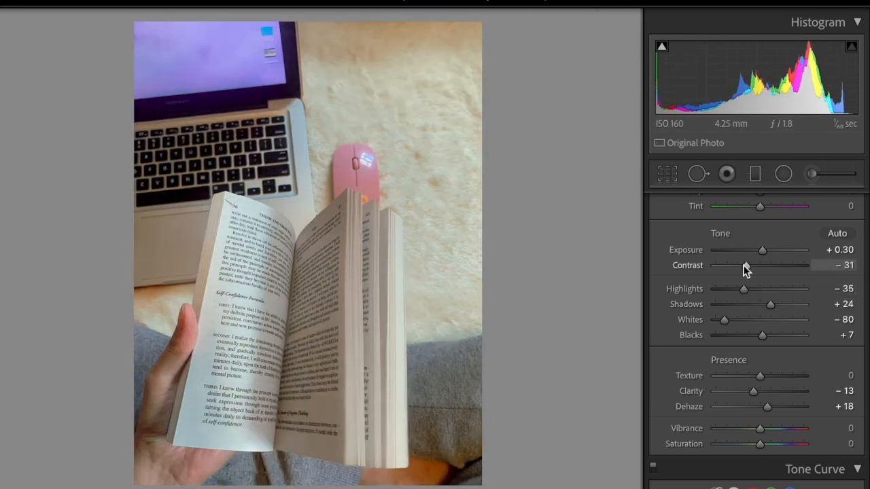
- Copy the open book photo's develop settings and paste them onto the market stall photo with the handheld fans
{"action": "left_click", "coordinate": [27, 462]}
{"action": "left_click", "coordinate": [585, 389]}
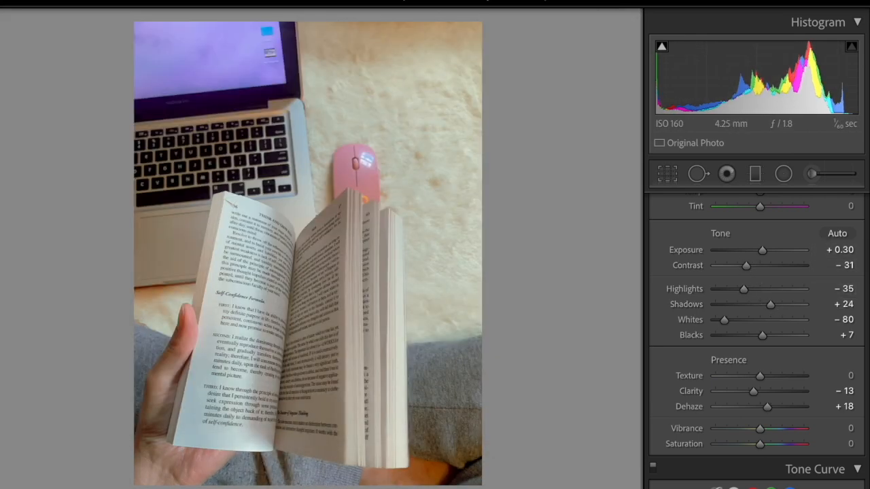
{"action": "key", "text": "Right"}
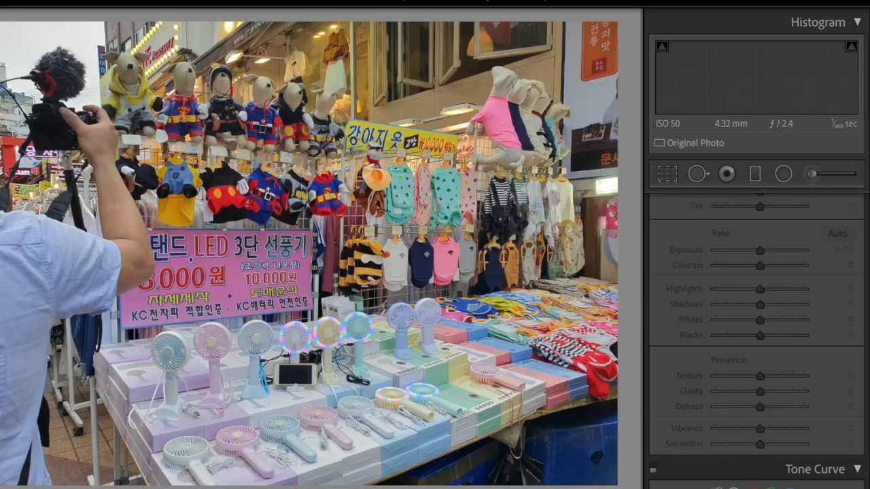
{"action": "key", "text": "ctrl+shift+v"}
- Compare the market stall photo before and after, and set its Shadows to +10 and Blacks to +36
{"action": "key", "text": "backslash"}
{"action": "key", "text": "backslash"}
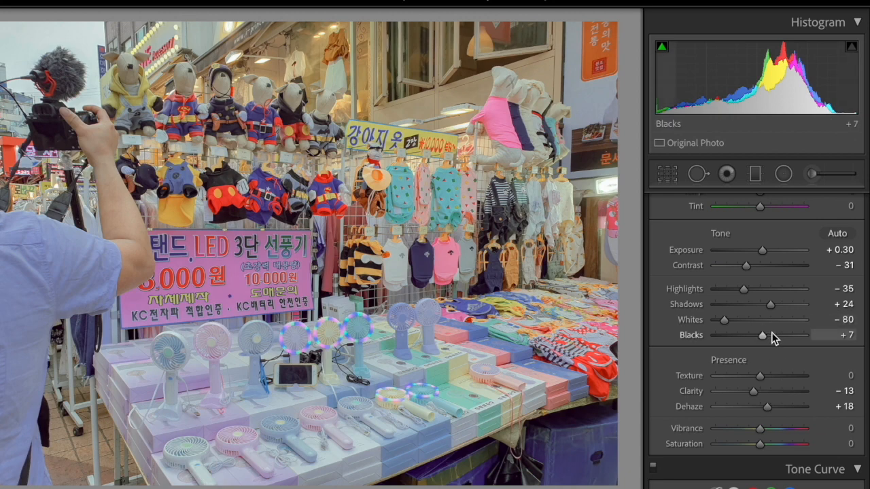
{"action": "left_click_drag", "start_coordinate": [765, 336], "coordinate": [772, 339]}
{"action": "left_click_drag", "start_coordinate": [770, 304], "coordinate": [763, 305]}
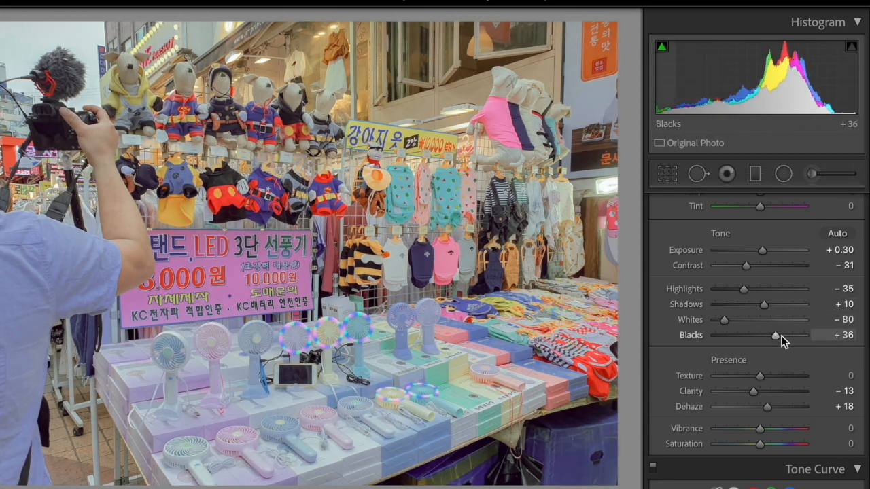
- Add a Global colour tint to the market stall photo with Hue 59, Saturation 6 and Luminance +21, comparing before and after
{"action": "scroll", "coordinate": [773, 340], "scroll_direction": "down", "scroll_amount": 6}
{"action": "scroll", "coordinate": [773, 340], "scroll_direction": "down", "scroll_amount": 6}
{"action": "left_click", "coordinate": [817, 246]}
{"action": "left_click_drag", "start_coordinate": [837, 370], "coordinate": [763, 287]}
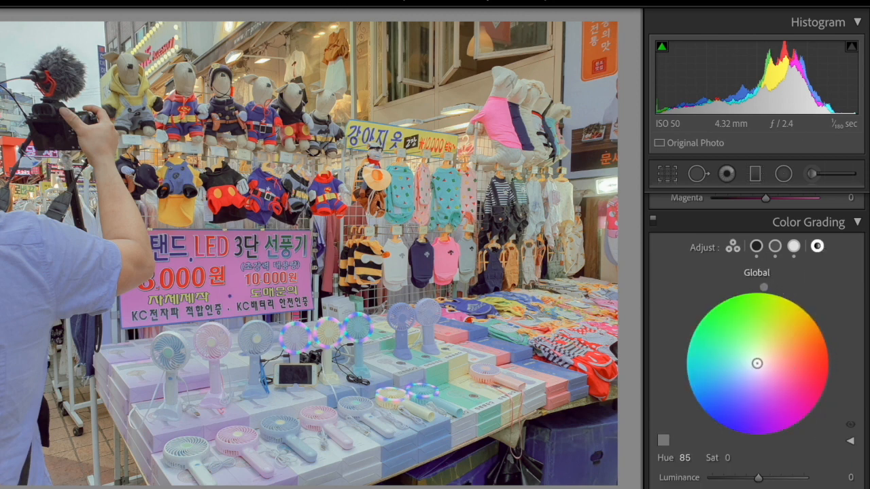
{"action": "left_click_drag", "start_coordinate": [756, 364], "coordinate": [760, 360]}
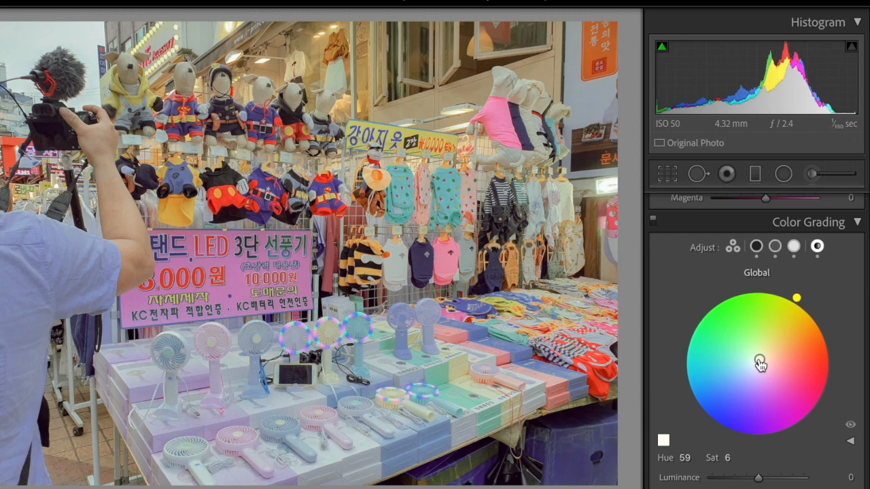
{"action": "left_click_drag", "start_coordinate": [763, 480], "coordinate": [767, 480]}
{"action": "scroll", "coordinate": [772, 483], "scroll_direction": "down", "scroll_amount": 1}
{"action": "scroll", "coordinate": [774, 462], "scroll_direction": "down", "scroll_amount": 2}
{"action": "scroll", "coordinate": [775, 429], "scroll_direction": "up", "scroll_amount": 1}
{"action": "key", "text": "backslash"}
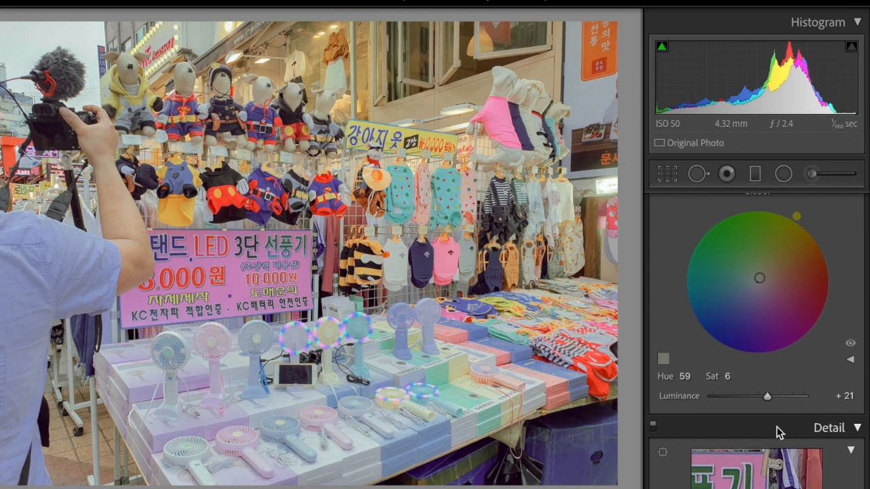
{"action": "key", "text": "backslash"}
- Set the market stall photo's luminance Noise Reduction to 26, with Detail 27 and Contrast 41
{"action": "scroll", "coordinate": [779, 433], "scroll_direction": "down", "scroll_amount": 5}
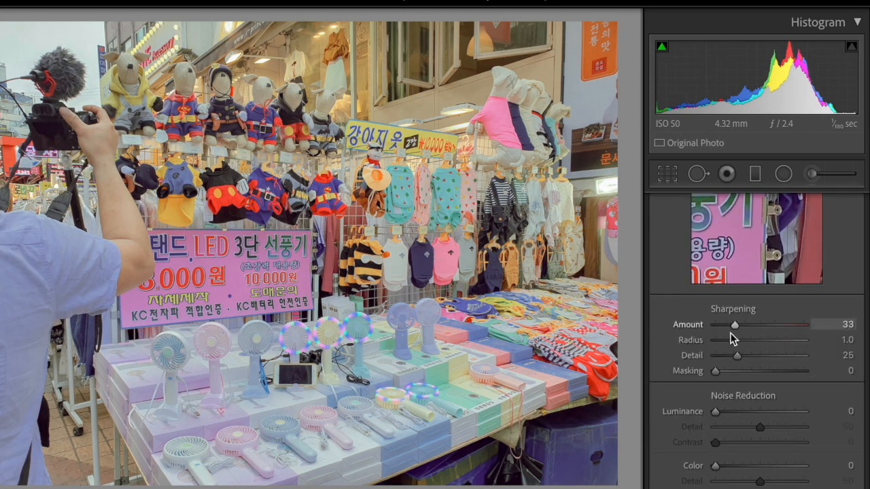
{"action": "scroll", "coordinate": [734, 367], "scroll_direction": "down", "scroll_amount": 1}
{"action": "left_click", "coordinate": [738, 355]}
{"action": "left_click", "coordinate": [740, 372]}
{"action": "left_click", "coordinate": [752, 387]}
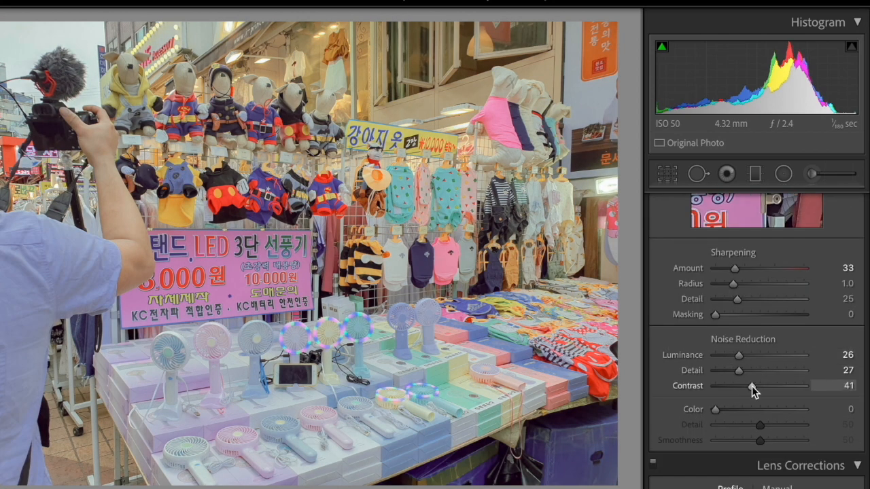
- Add grain to the market stall photo with Amount 22, Size 14 and Roughness 23, and compare before and after
{"action": "scroll", "coordinate": [752, 387], "scroll_direction": "down", "scroll_amount": 3}
{"action": "scroll", "coordinate": [752, 389], "scroll_direction": "down", "scroll_amount": 10}
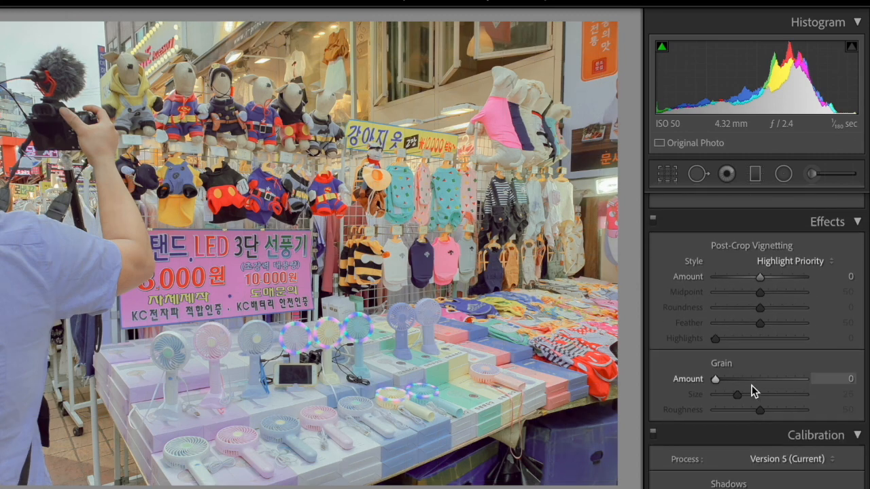
{"action": "left_click", "coordinate": [742, 375]}
{"action": "left_click", "coordinate": [727, 390]}
{"action": "left_click", "coordinate": [734, 405]}
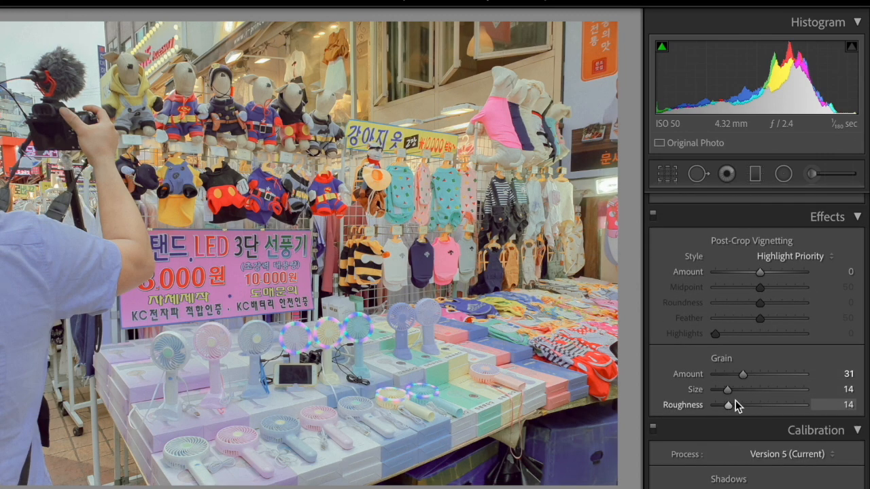
{"action": "left_click", "coordinate": [734, 372]}
{"action": "scroll", "coordinate": [739, 405], "scroll_direction": "down", "scroll_amount": 1}
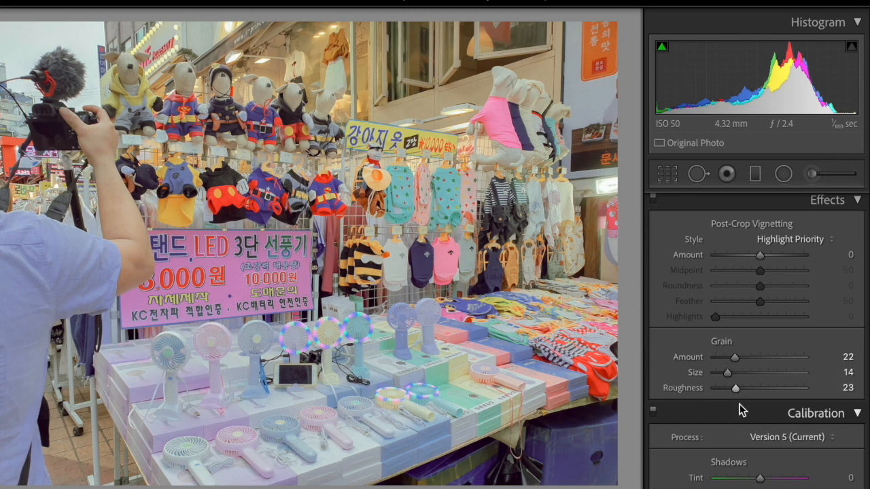
{"action": "scroll", "coordinate": [739, 408], "scroll_direction": "up", "scroll_amount": 4}
{"action": "key", "text": "backslash"}
{"action": "key", "text": "backslash"}
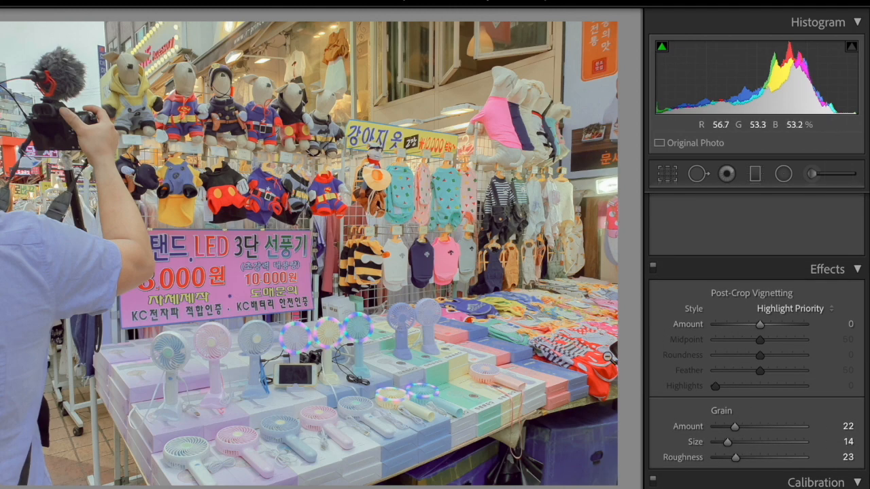
- Copy the market stall photo's develop settings and paste them onto the clothing shop window and yellow street building photos
{"action": "key", "text": "super+shift+c"}
{"action": "left_click", "coordinate": [570, 391]}
{"action": "key", "text": "Right"}
{"action": "key", "text": "super+shift+v"}
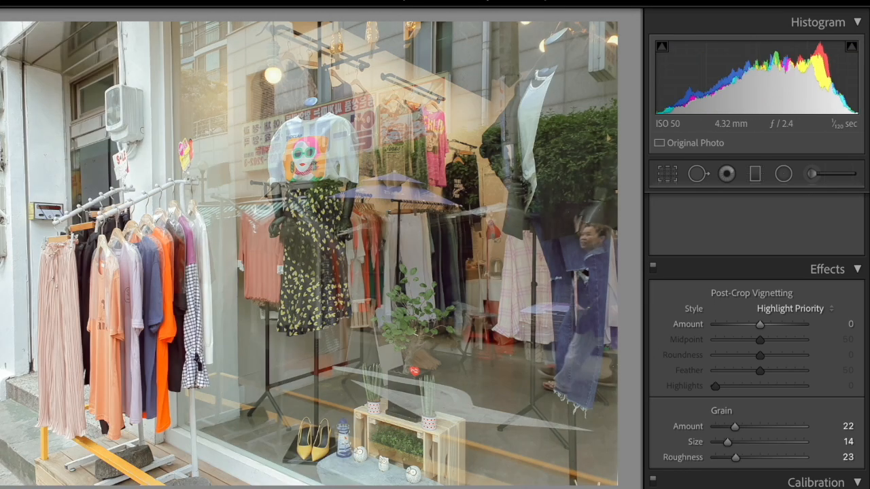
{"action": "key", "text": "Right"}
{"action": "key", "text": "super+shift+v"}
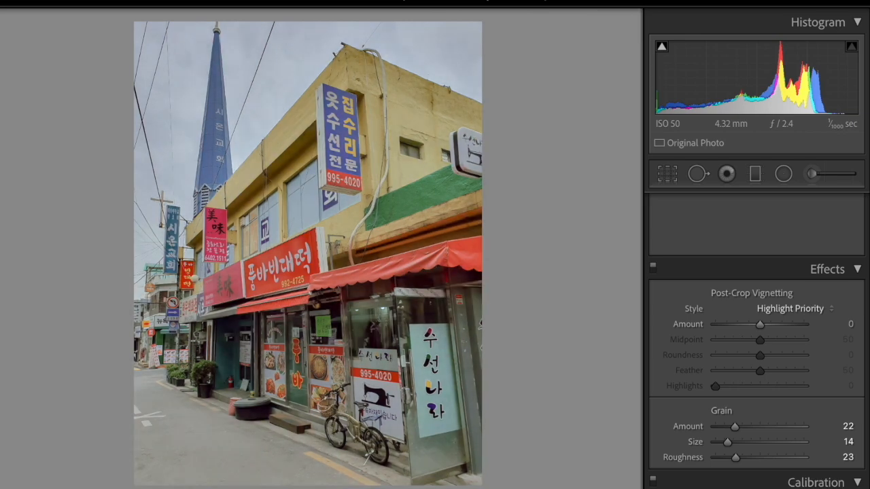
- Paste the same develop settings onto the Cafe DEARest storefront photo
{"action": "key", "text": "Right"}
{"action": "key", "text": "Right"}
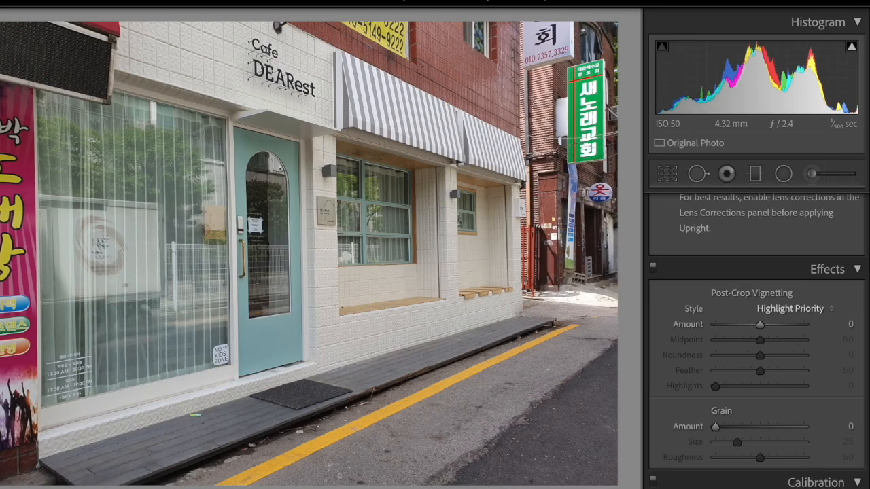
{"action": "key", "text": "super+shift+v"}
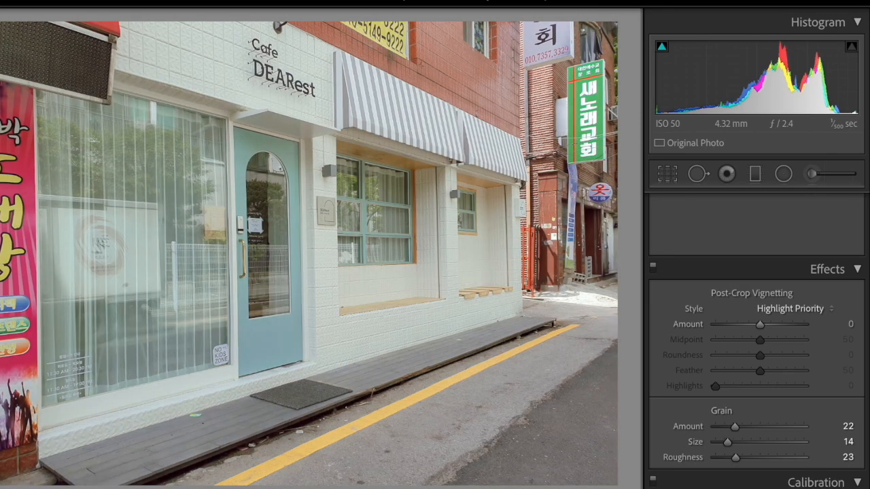
- Paste the copied develop settings onto the poppy flower bed and riverside cherry blossom photos
{"action": "key", "text": "Left"}
{"action": "key", "text": "super+shift+v"}
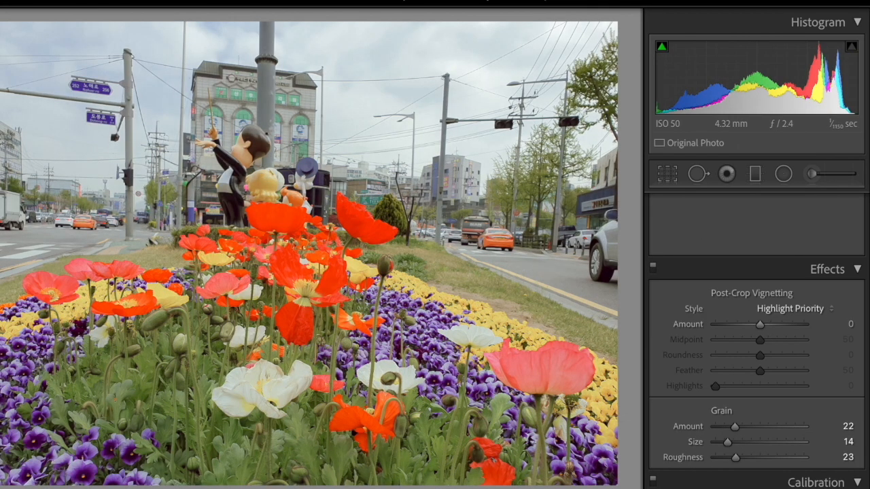
{"action": "key", "text": "Left"}
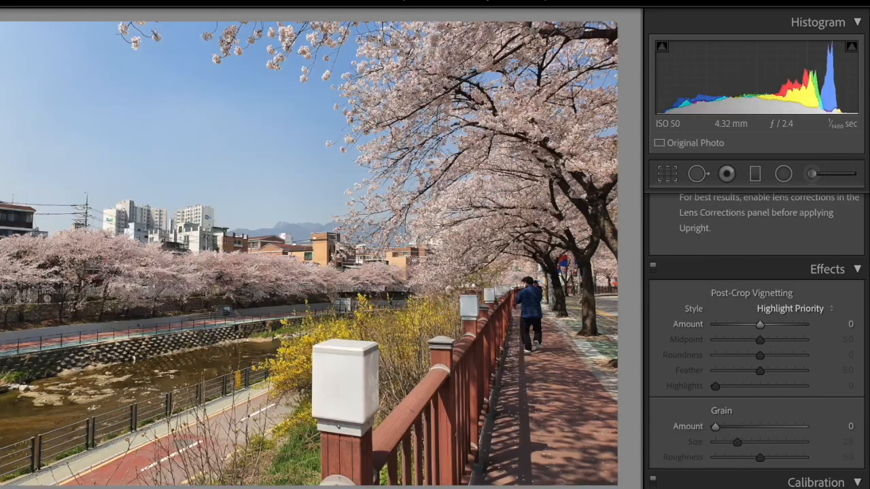
{"action": "key", "text": "super+shift+v"}
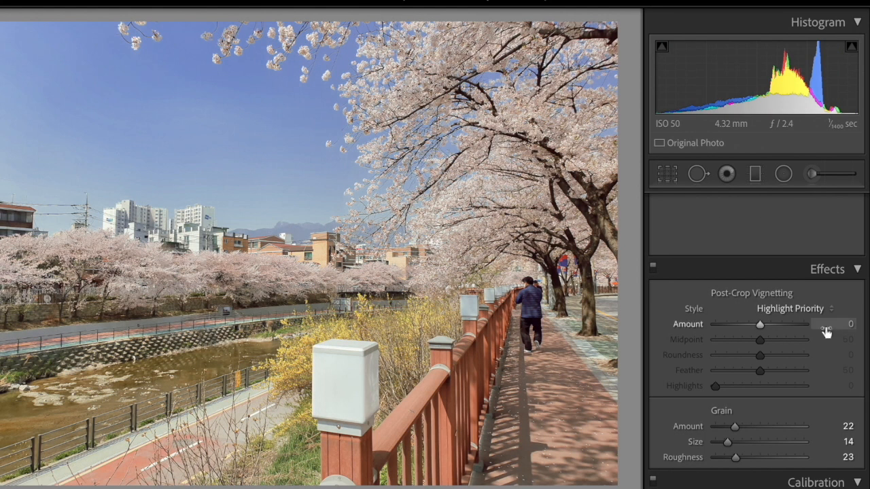
- Apply the look to the potted succulents photo and calibrate Red Primary to Hue +7, Saturation +13 and Green Primary to Hue +11, Saturation -9
{"action": "scroll", "coordinate": [756, 417], "scroll_direction": "down", "scroll_amount": 3}
{"action": "scroll", "coordinate": [756, 417], "scroll_direction": "down", "scroll_amount": 5}
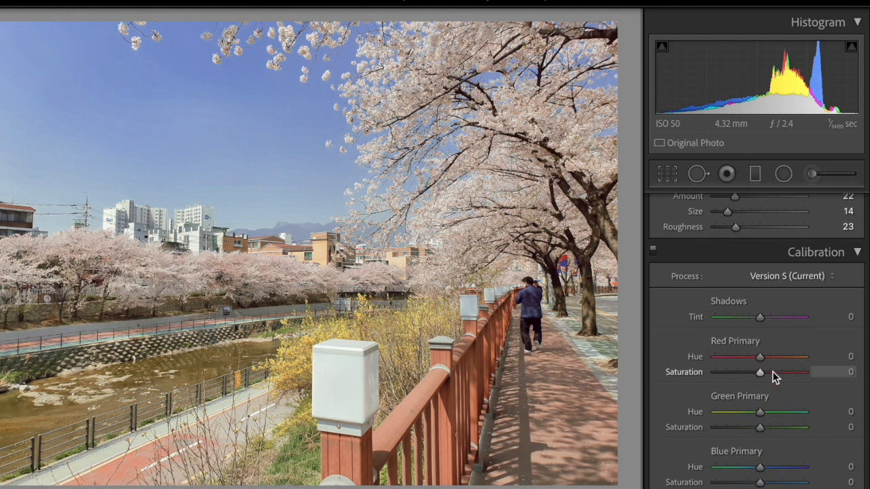
{"action": "key", "text": "Left"}
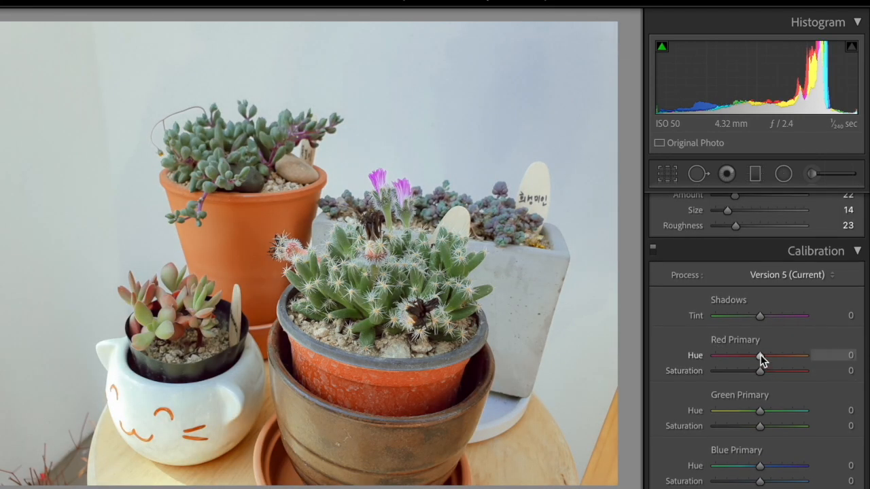
{"action": "left_click_drag", "start_coordinate": [760, 354], "coordinate": [767, 371]}
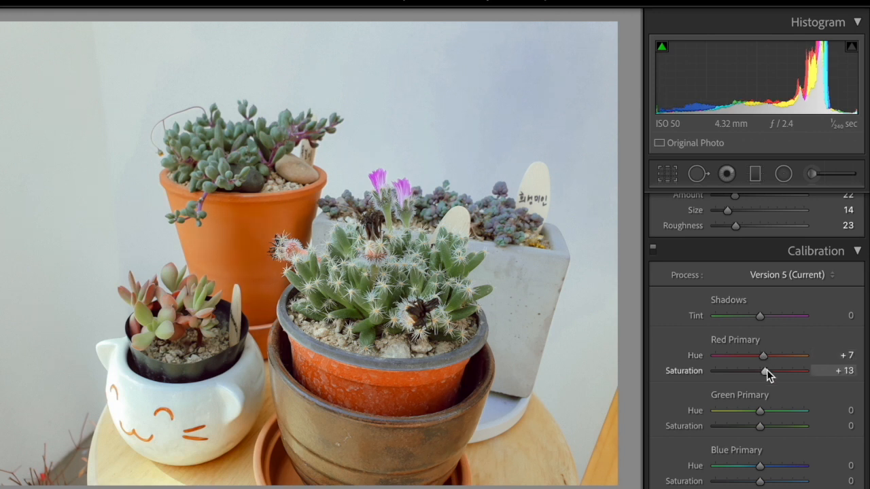
{"action": "mouse_move", "coordinate": [759, 411]}
{"action": "left_mouse_down"}
{"action": "mouse_move", "coordinate": [723, 411]}
{"action": "mouse_move", "coordinate": [782, 412]}
{"action": "mouse_move", "coordinate": [765, 407]}
{"action": "mouse_move", "coordinate": [747, 426]}
{"action": "mouse_move", "coordinate": [719, 423]}
{"action": "mouse_move", "coordinate": [753, 424]}
{"action": "left_mouse_up"}
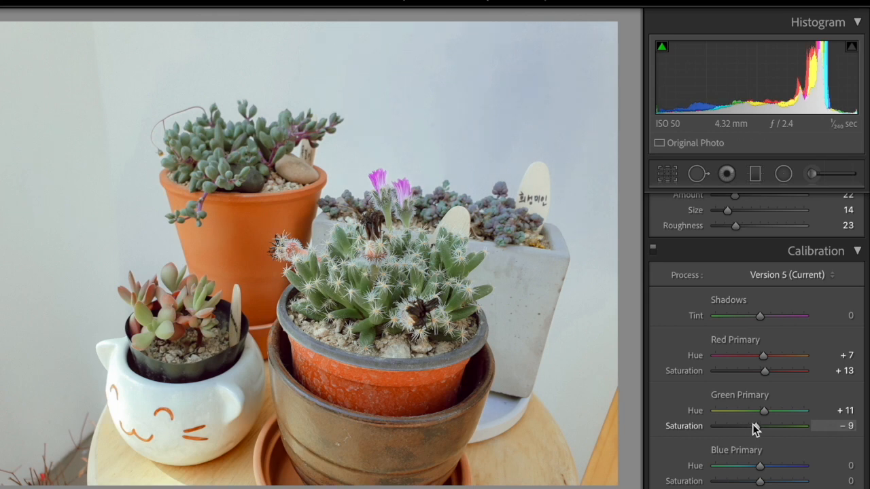
- Copy the succulents photo's develop settings and paste them onto the cafe chalkboard and cherry blossom branch photos
{"action": "key", "text": "ctrl+shift+c"}
{"action": "left_click", "coordinate": [598, 390]}
{"action": "key", "text": "Right"}
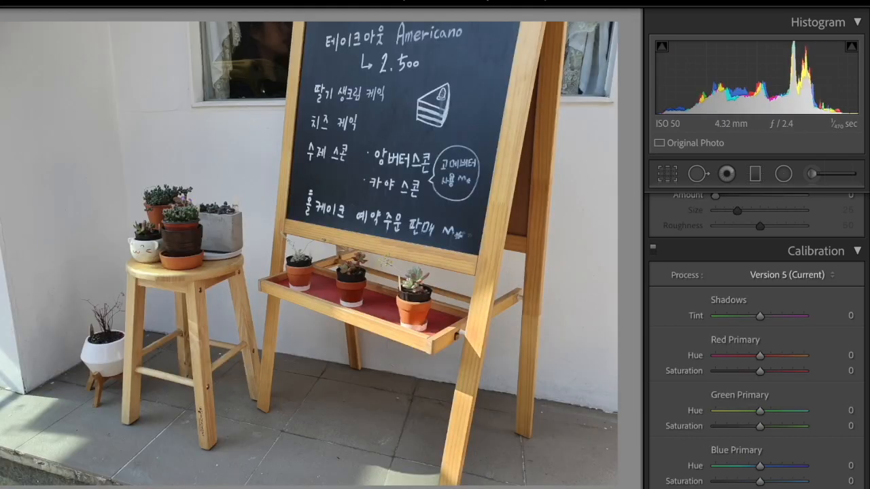
{"action": "key", "text": "ctrl+shift+v"}
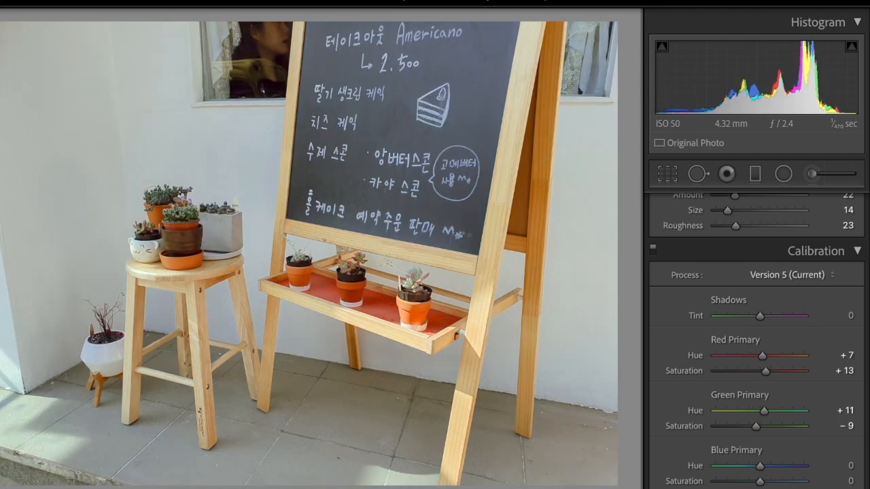
{"action": "key", "text": "Right"}
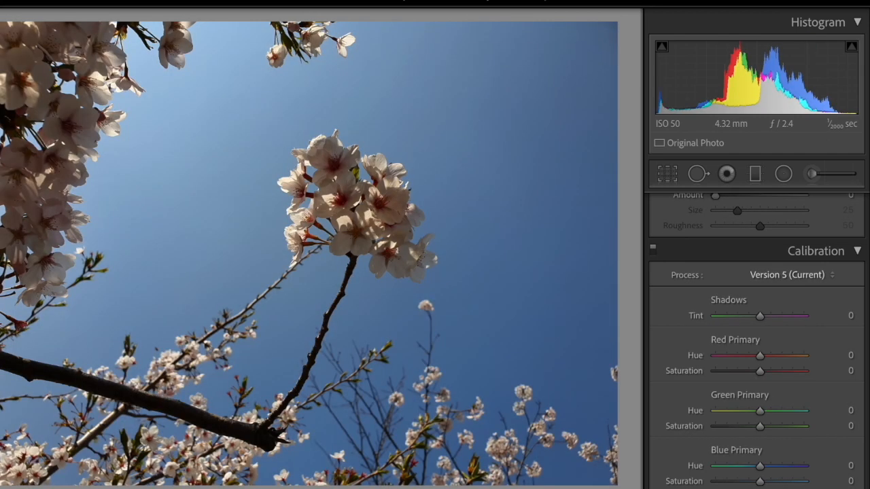
{"action": "key", "text": "ctrl+shift+v"}
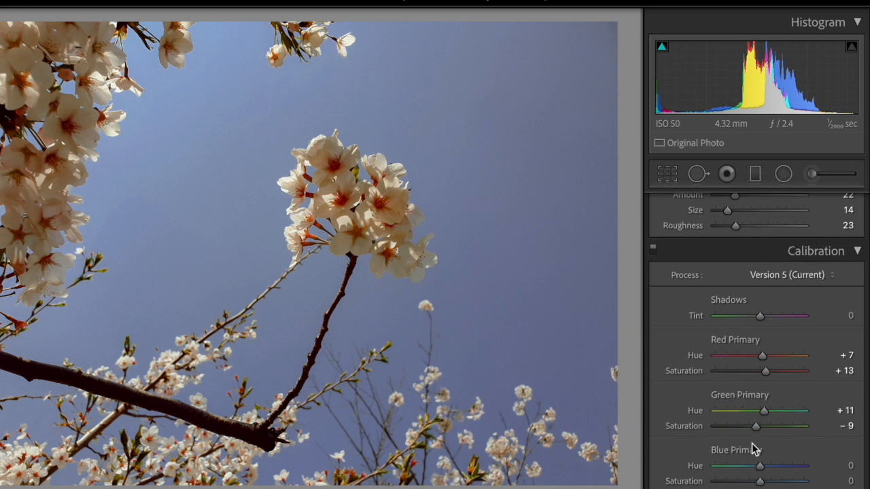
- Set the blossom branch photo's Blue Primary calibration to Hue -3 and Saturation -6, and copy its develop settings
{"action": "mouse_move", "coordinate": [759, 482]}
{"action": "left_mouse_down"}
{"action": "mouse_move", "coordinate": [743, 482]}
{"action": "mouse_move", "coordinate": [755, 483]}
{"action": "mouse_move", "coordinate": [756, 466]}
{"action": "left_mouse_up"}
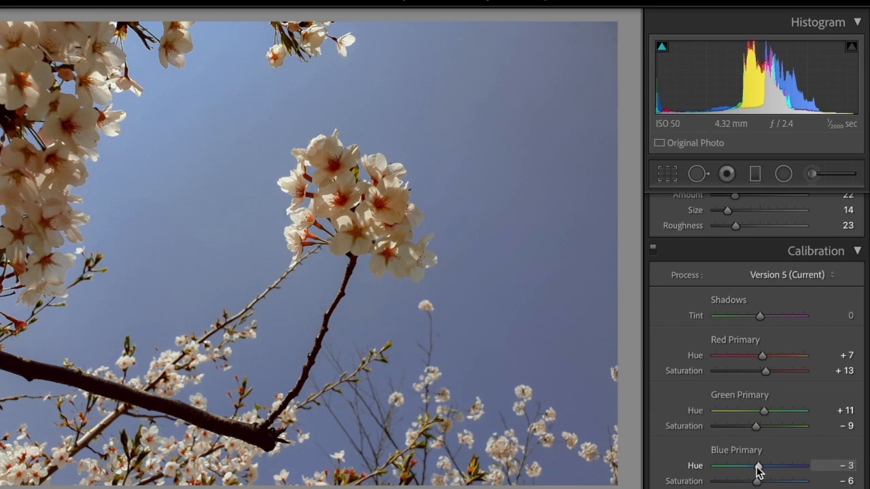
{"action": "key", "text": "super+shift+c"}
{"action": "left_click", "coordinate": [550, 392]}
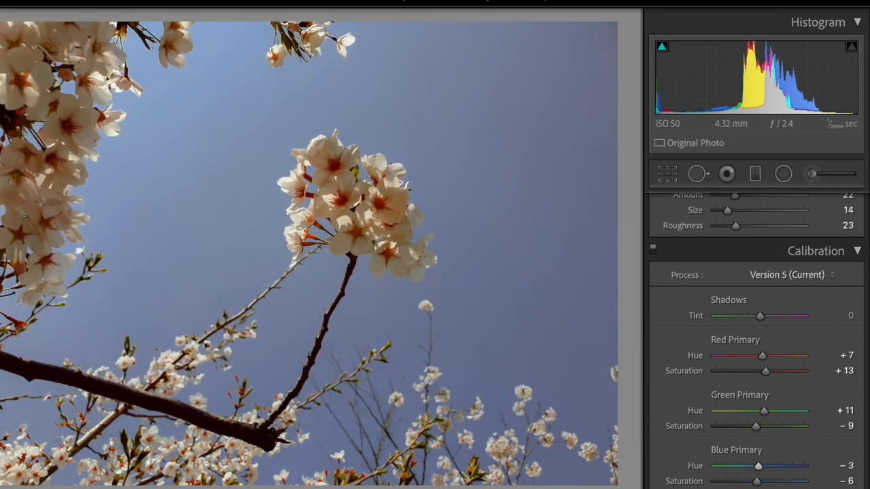
- Paste the blossom branch photo's settings onto the street crossing, navy-walled cafe interior and breakfast table with laptop photos
{"action": "key", "text": "Right"}
{"action": "key", "text": "super+shift+v"}
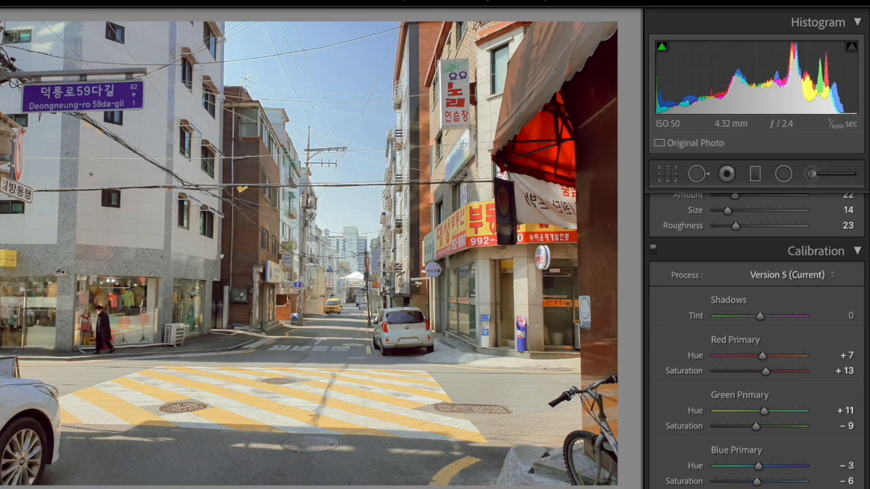
{"action": "key", "text": "Right"}
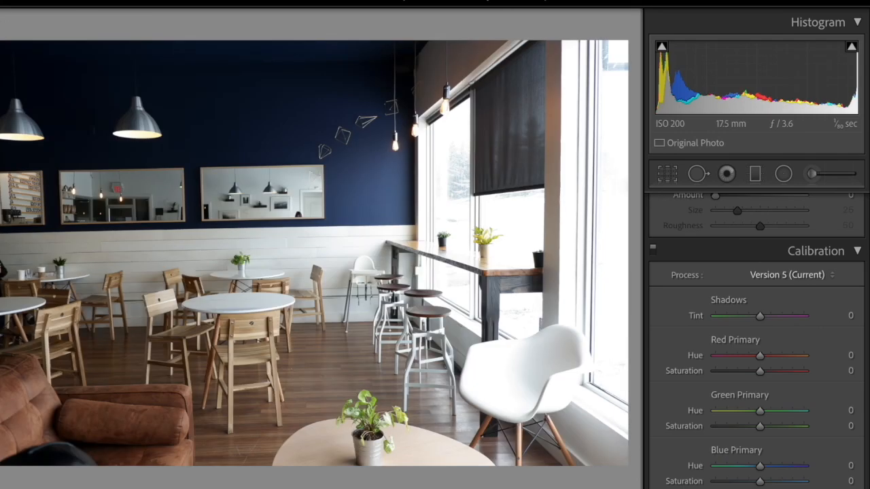
{"action": "key", "text": "super+shift+v"}
{"action": "key", "text": "Right"}
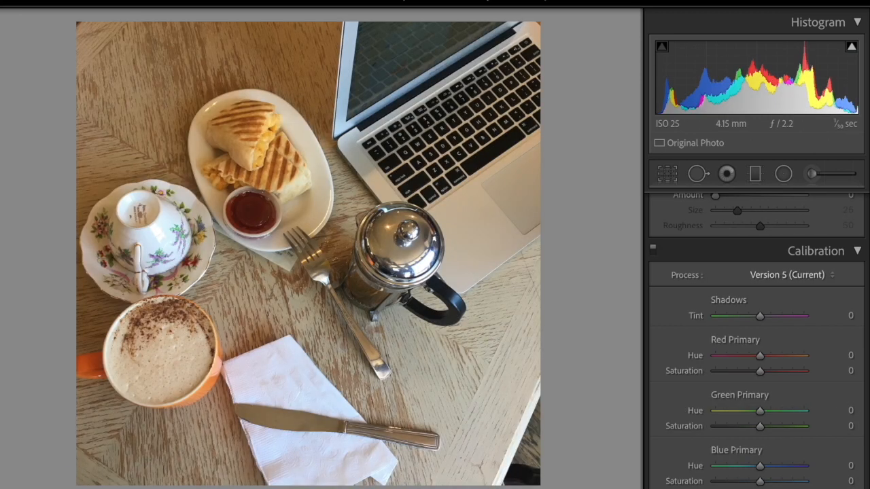
{"action": "key", "text": "super+shift+v"}
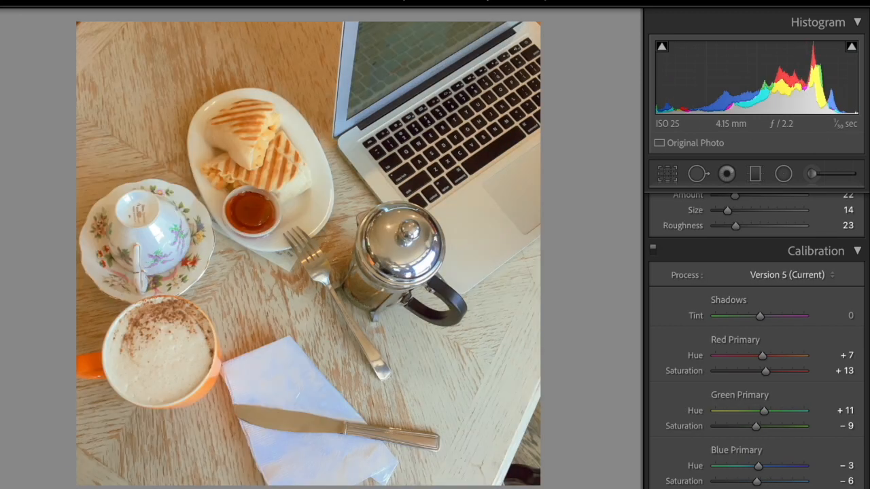
- Paste the copied settings onto the glass-fronted clothing shop photo and the photo after it, and compare before and after
{"action": "key", "text": "Right"}
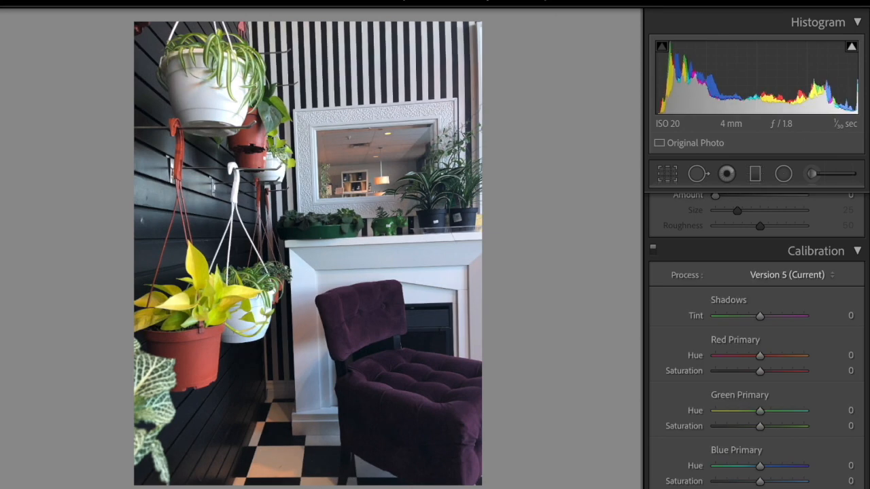
{"action": "key", "text": "Right"}
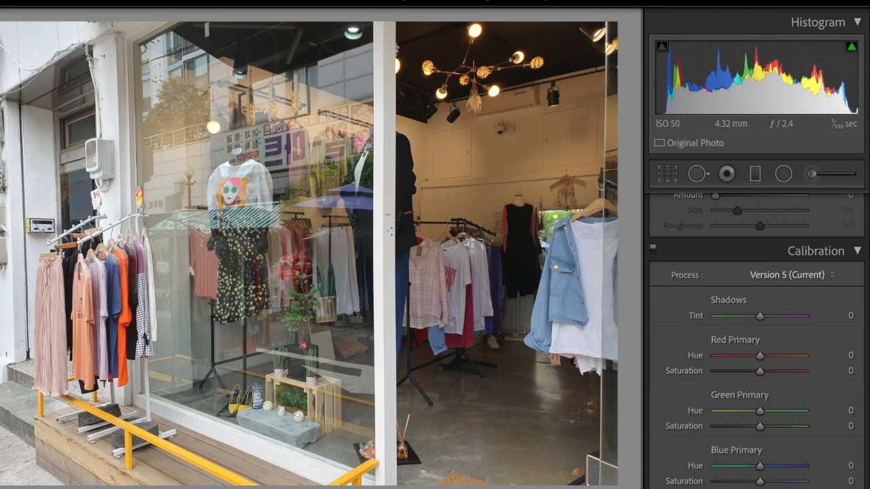
{"action": "key", "text": "ctrl+shift+v"}
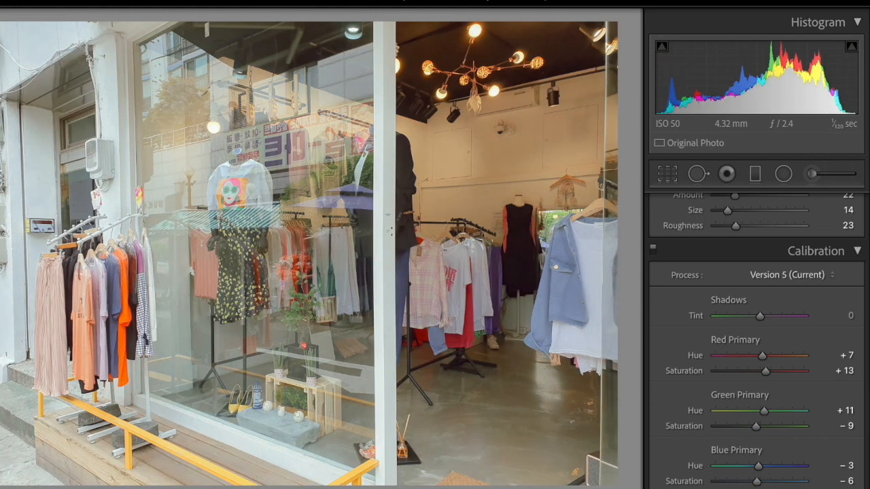
{"action": "key", "text": "Right"}
{"action": "key", "text": "ctrl+shift+v"}
{"action": "key", "text": "backslash"}
{"action": "key", "text": "backslash"}
- Paste the copied settings onto the potted carnations, blue hydrangea bouquet and flower cart photos
{"action": "key", "text": "Right"}
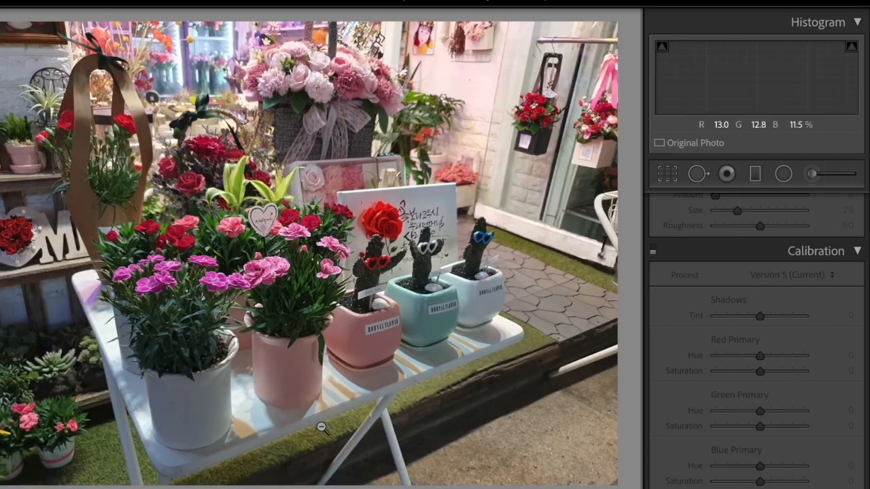
{"action": "key", "text": "ctrl+shift+v"}
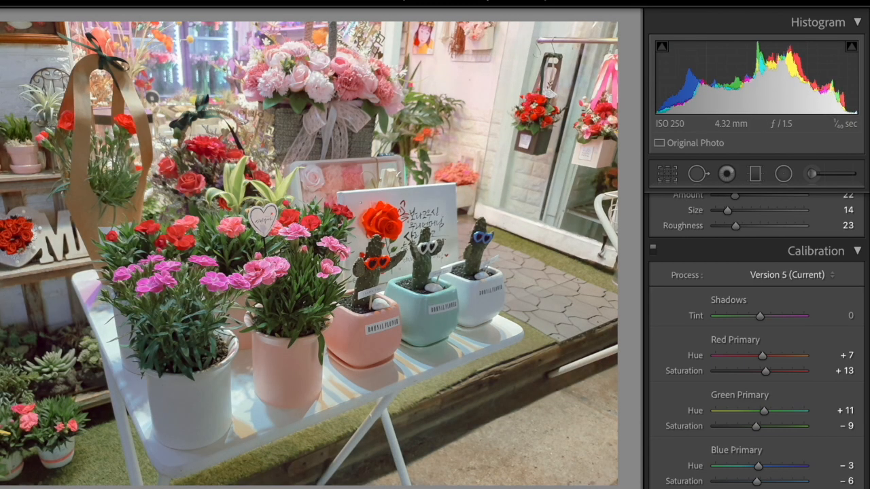
{"action": "key", "text": "Right"}
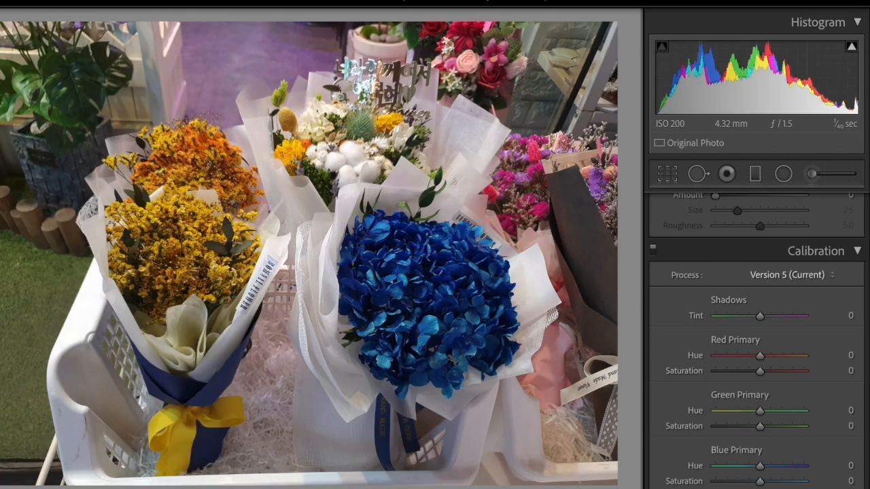
{"action": "key", "text": "ctrl+shift+v"}
{"action": "key", "text": "Right"}
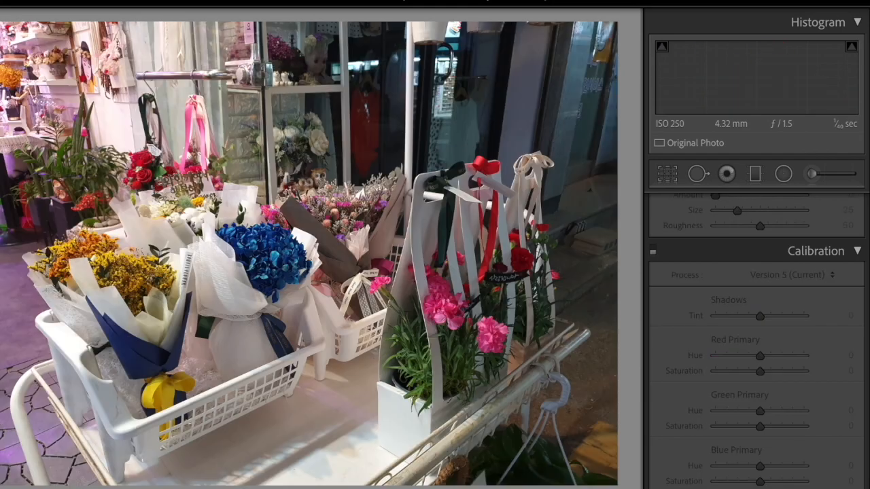
{"action": "key", "text": "ctrl+shift+v"}
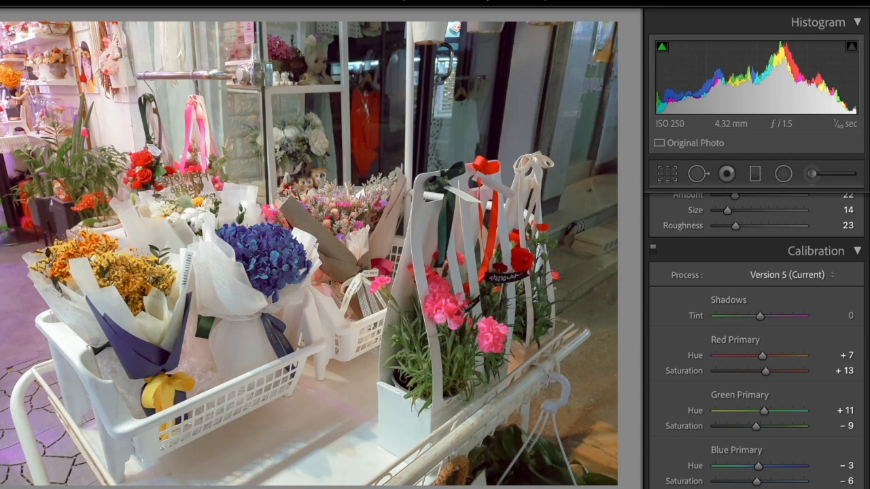
- Paste the copied settings onto the crowded market street photo with the hat stall, and compare before and after
{"action": "key", "text": "Right"}
{"action": "key", "text": "ctrl+shift+v"}
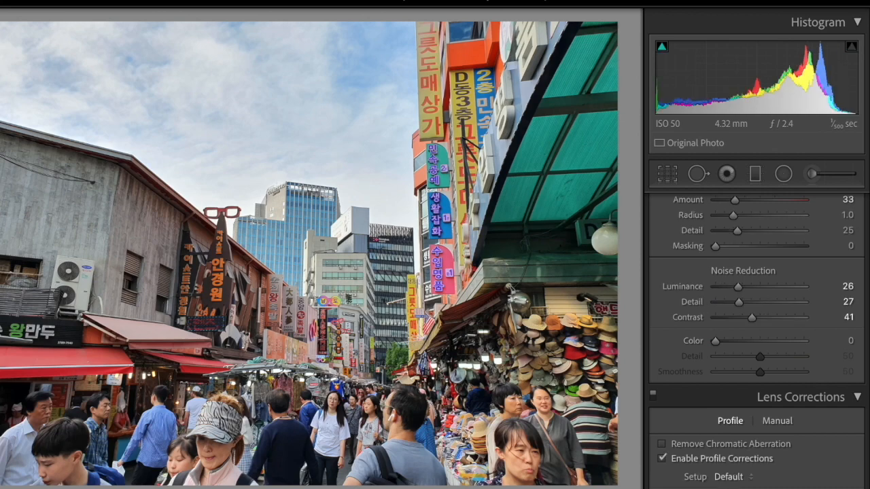
{"action": "key", "text": "backslash"}
{"action": "key", "text": "backslash"}
{"action": "key", "text": "backslash"}
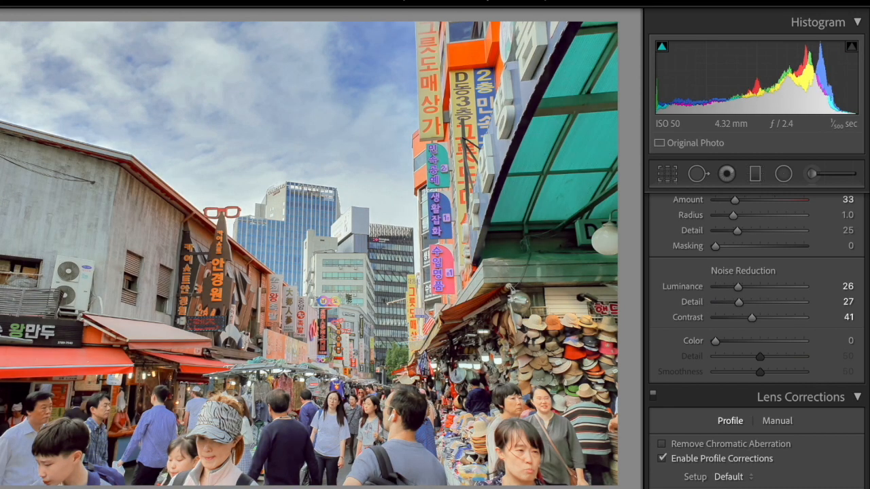
- Browse the cat figurine, potted plants, doll and rabbit, and clothing shop photos to examine how the look suits each
{"action": "key", "text": "Right"}
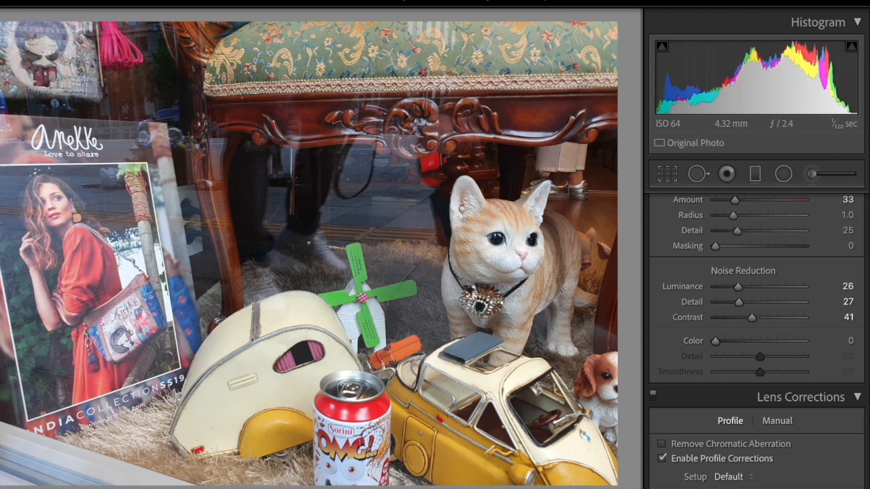
{"action": "key", "text": "Left"}
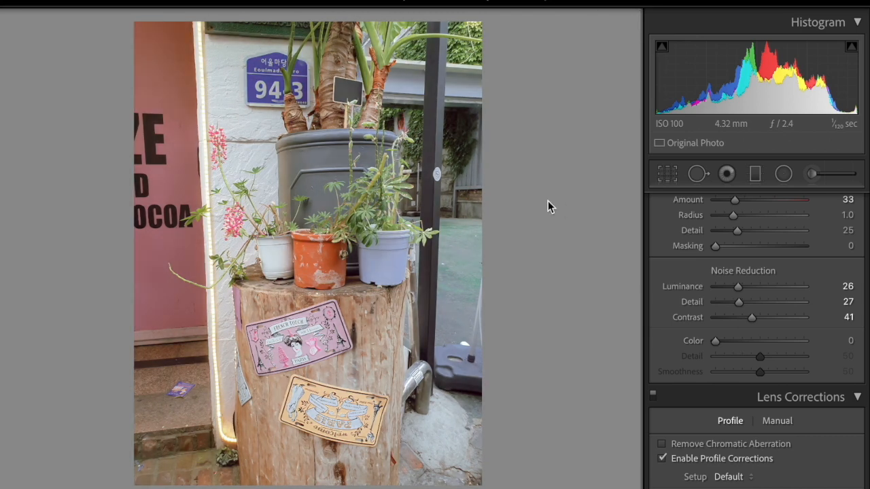
{"action": "key", "text": "Left"}
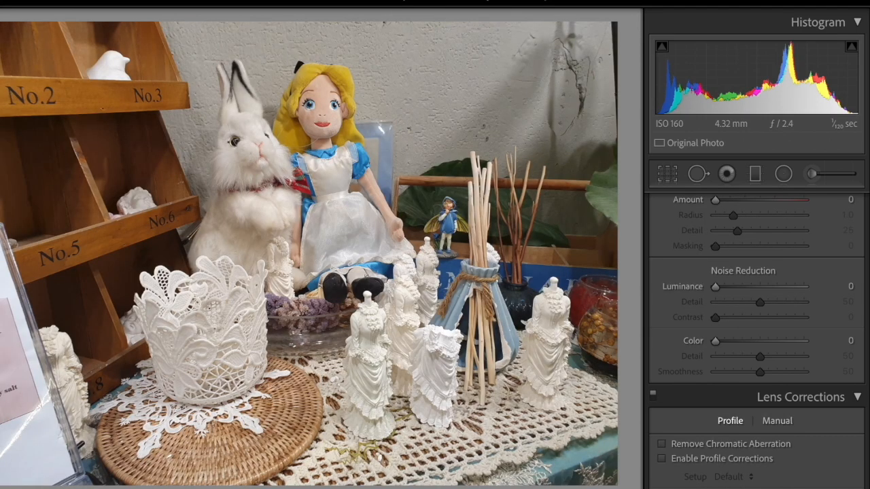
{"action": "key", "text": "Right"}
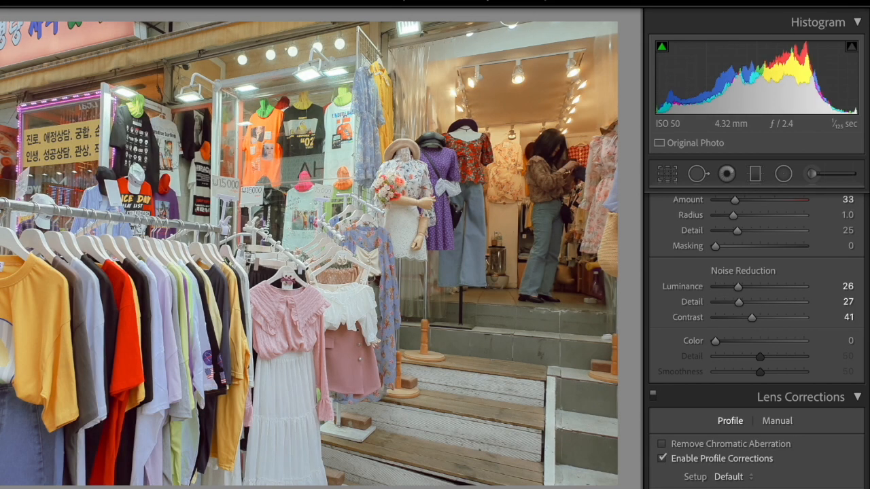
{"action": "key", "text": "Right"}
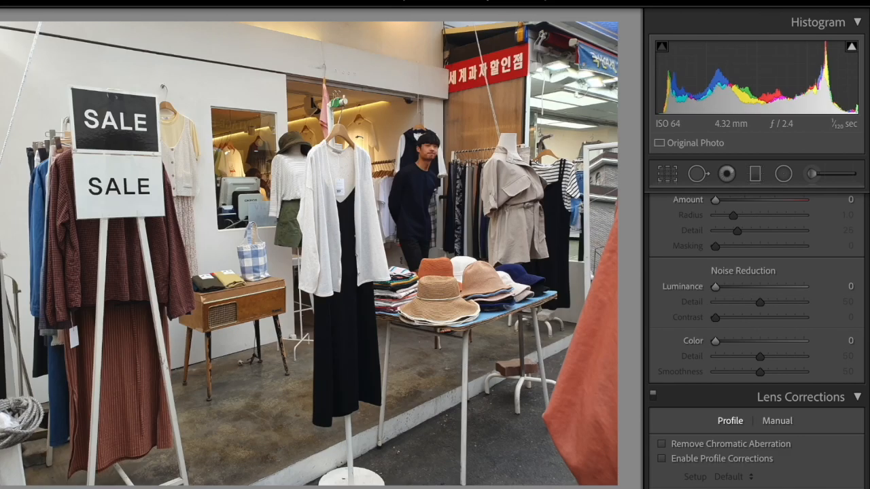